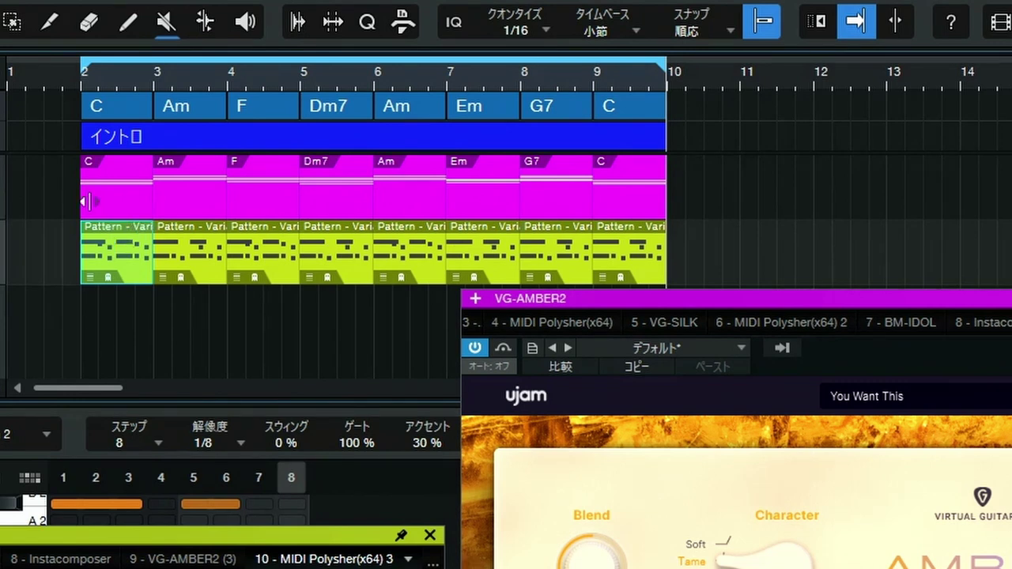
# - Play the arrangement from bar 6 to hear the Em section with the VG-AMBER2 key at C / Am
pyautogui.click(481, 182)
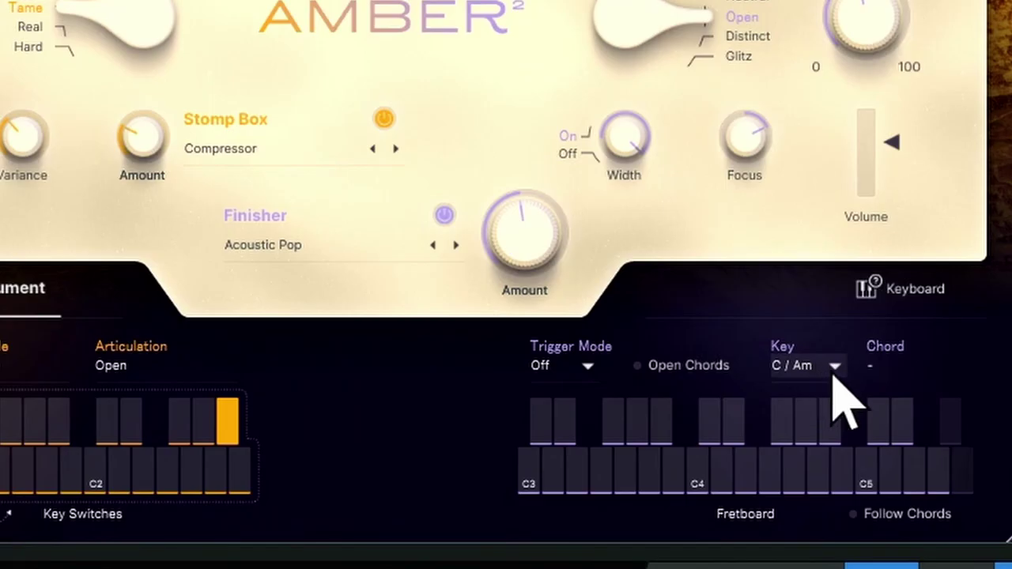
pyautogui.click(834, 371)
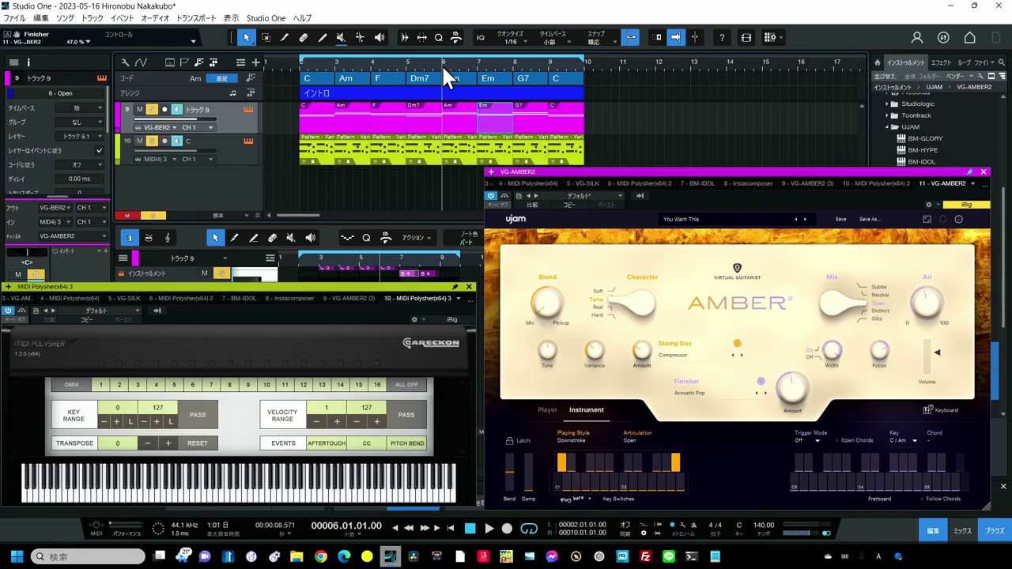
pyautogui.press('space')
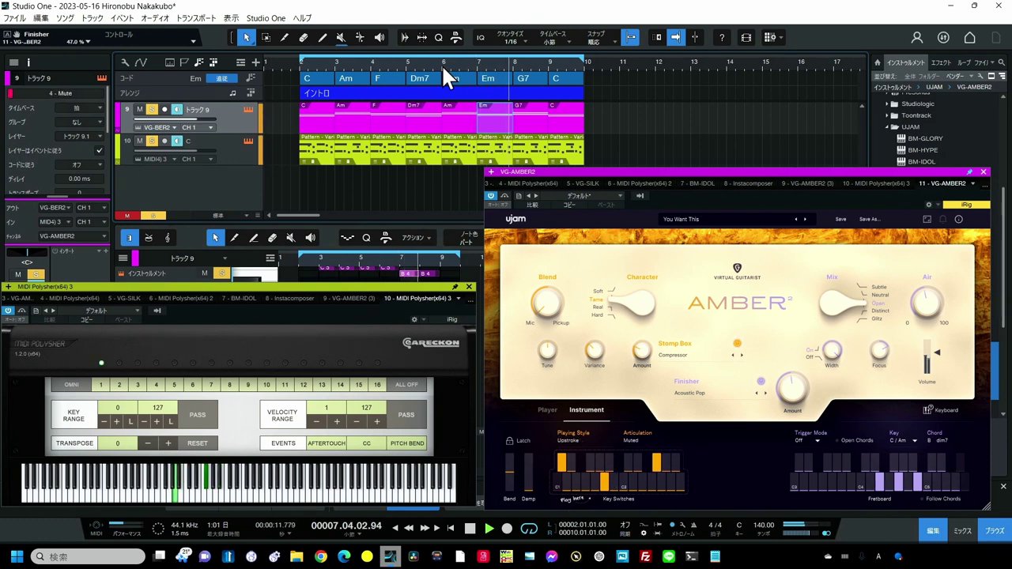
pyautogui.press('space')
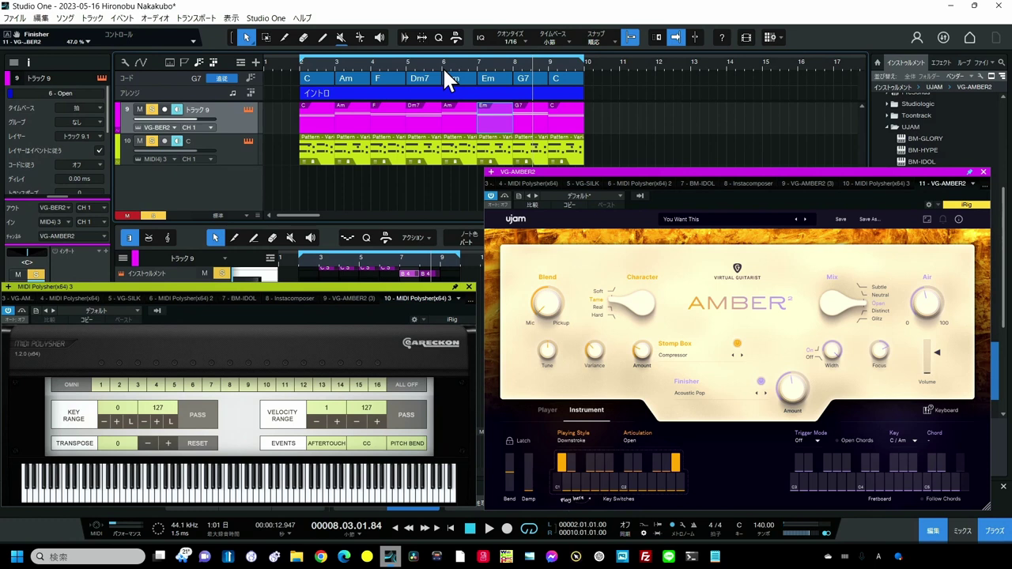
# - Set the VG-AMBER2 key to "-" and play the arrangement from bar 6 to audition the chords
pyautogui.click(914, 441)
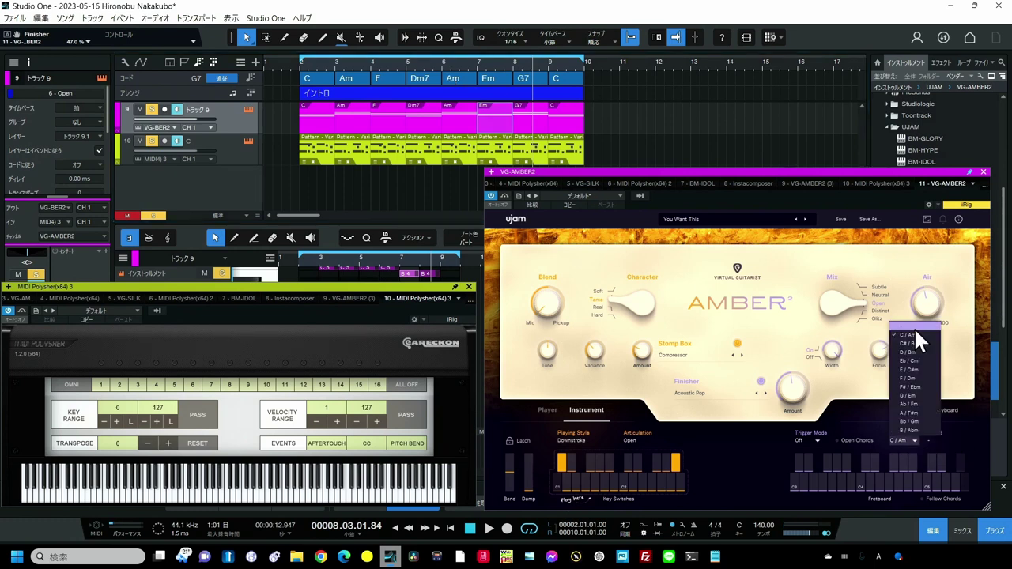
pyautogui.click(914, 327)
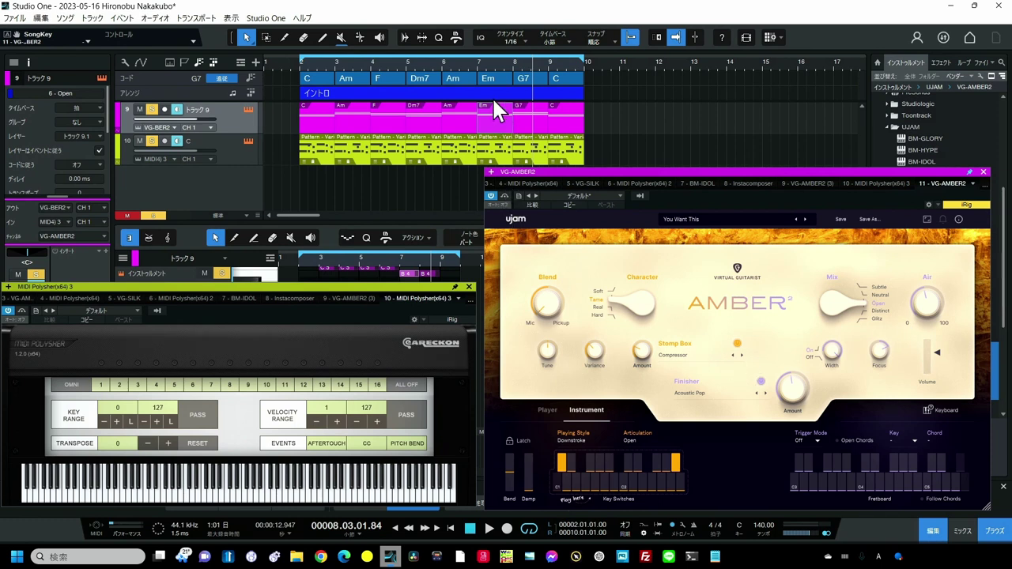
pyautogui.doubleClick(442, 67)
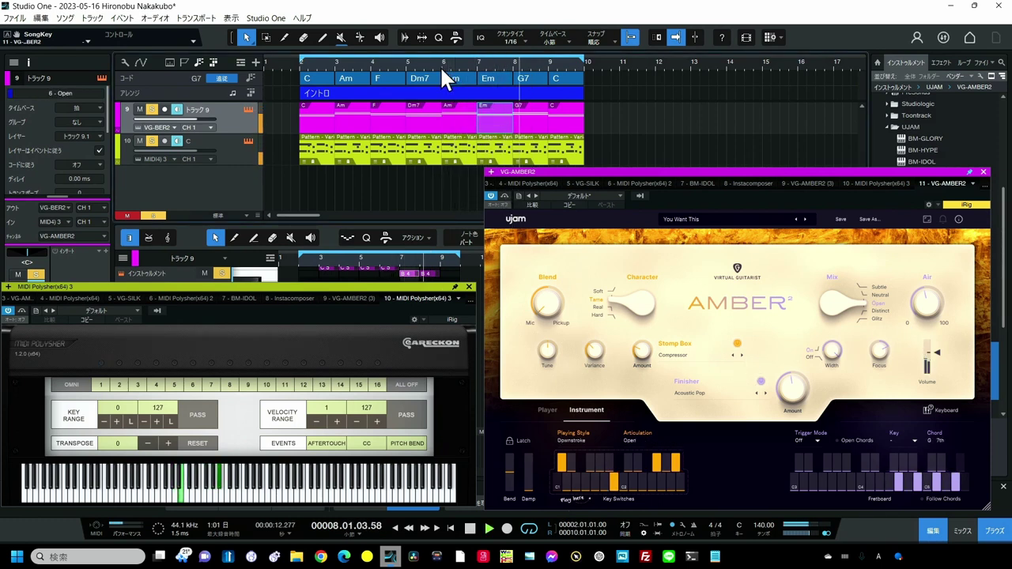
pyautogui.press('space')
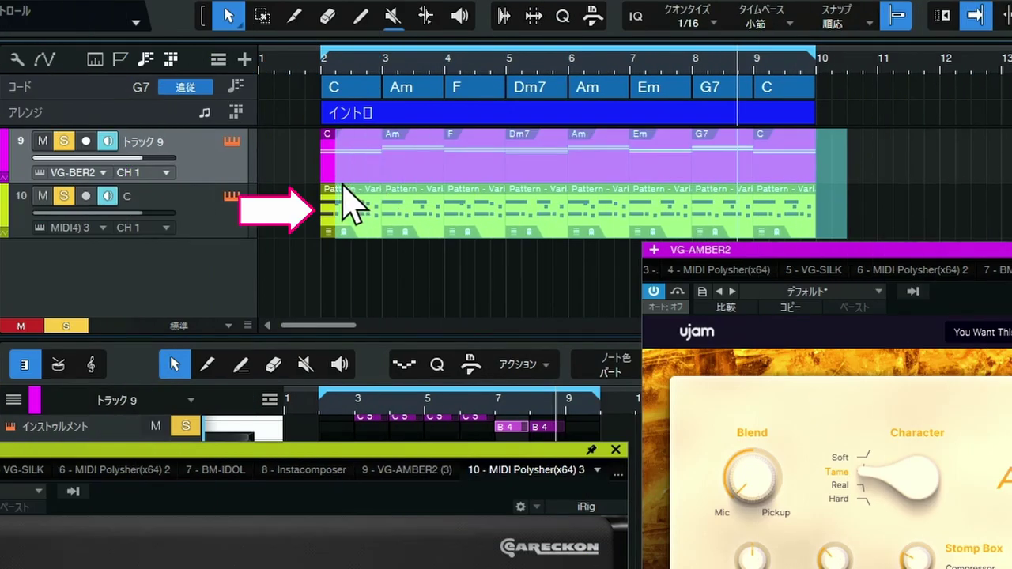
# - Delete all pattern parts on track 10 and set the track's input to none (なし)
pyautogui.click(308, 153)
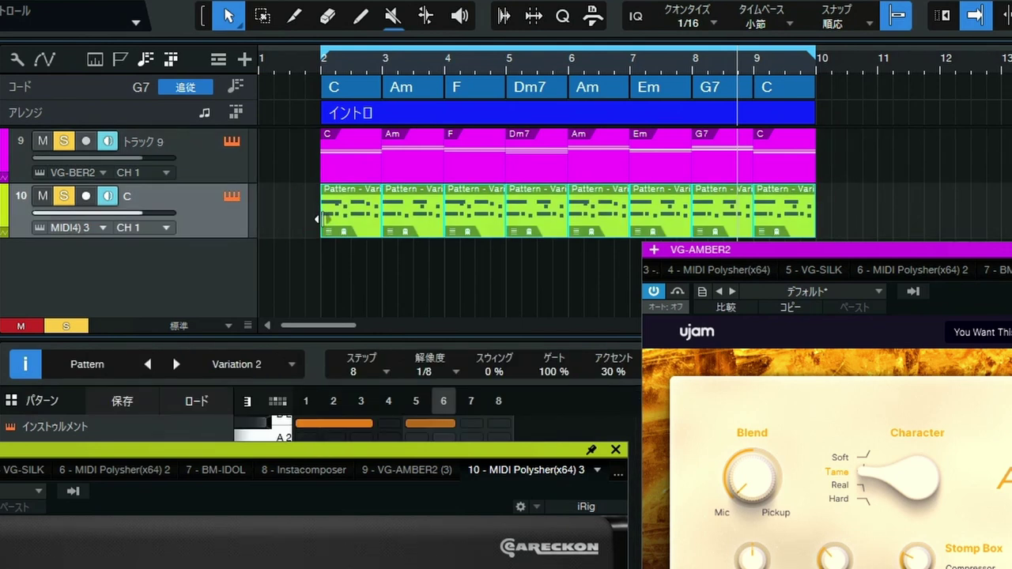
pyautogui.press('Delete')
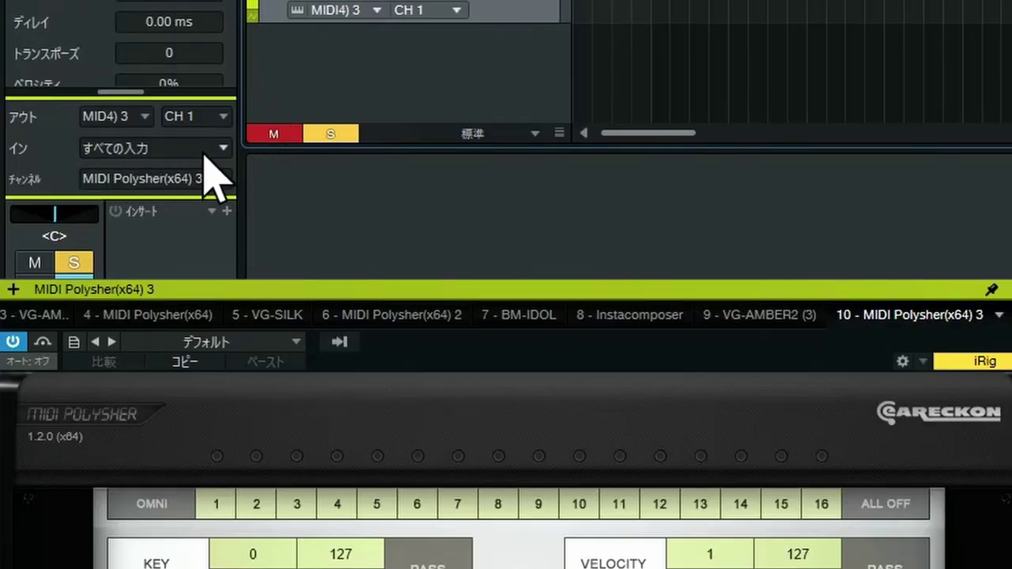
pyautogui.click(212, 152)
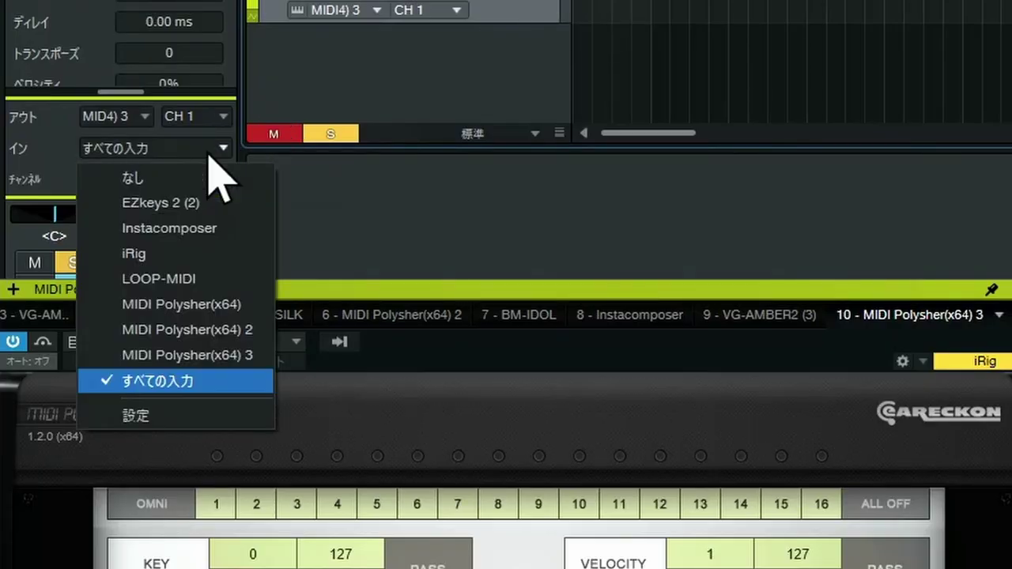
pyautogui.click(261, 179)
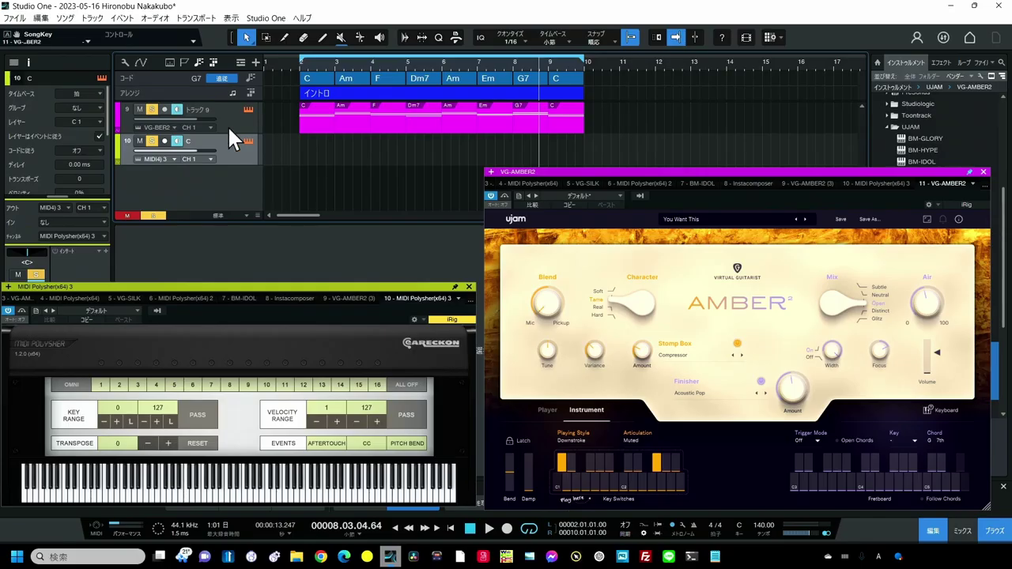
# - Set the input of track 9, the VG-AMBER2 track, to MIDI Polysher(x64) 3
pyautogui.click(237, 116)
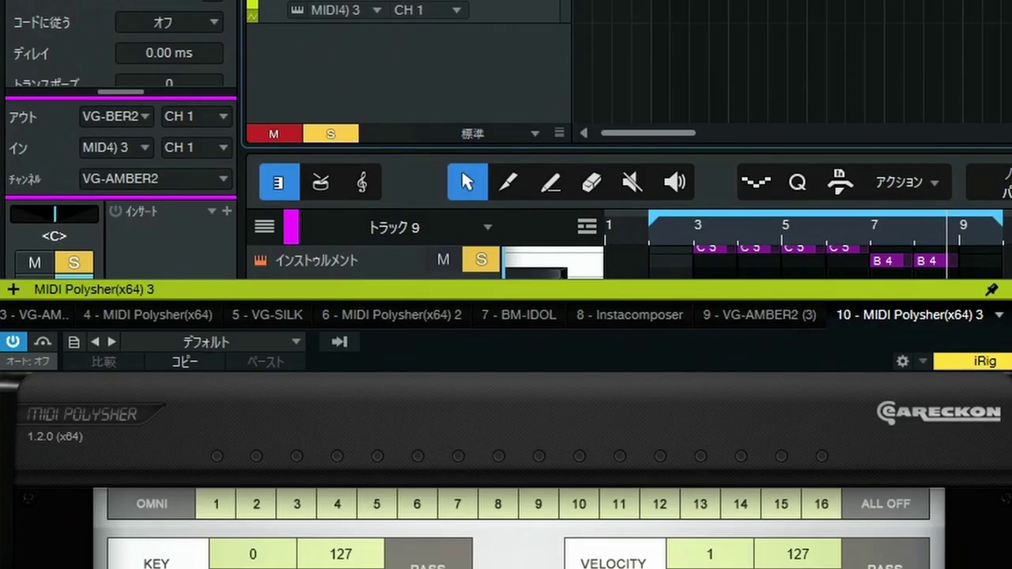
pyautogui.click(153, 161)
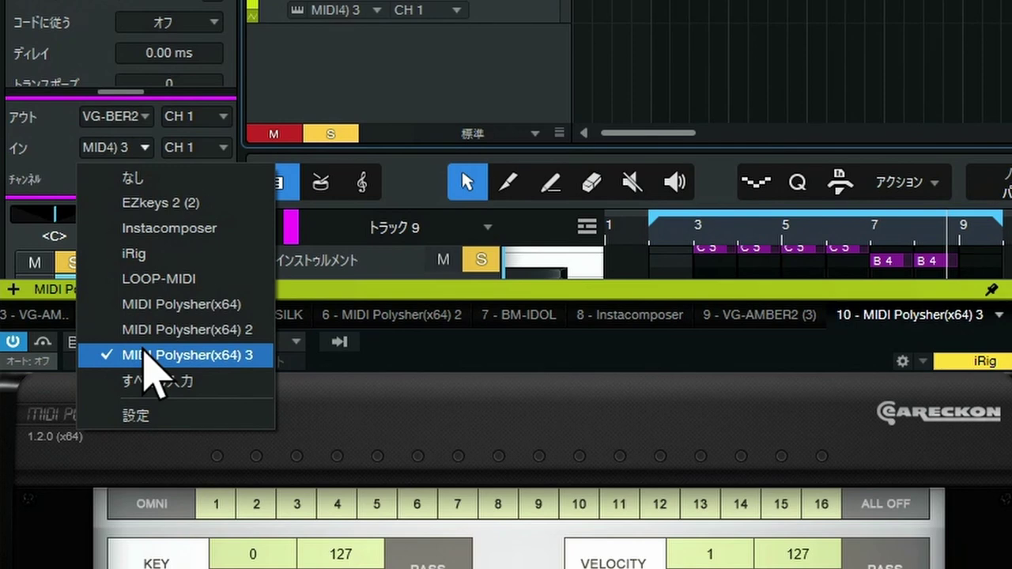
pyautogui.click(146, 357)
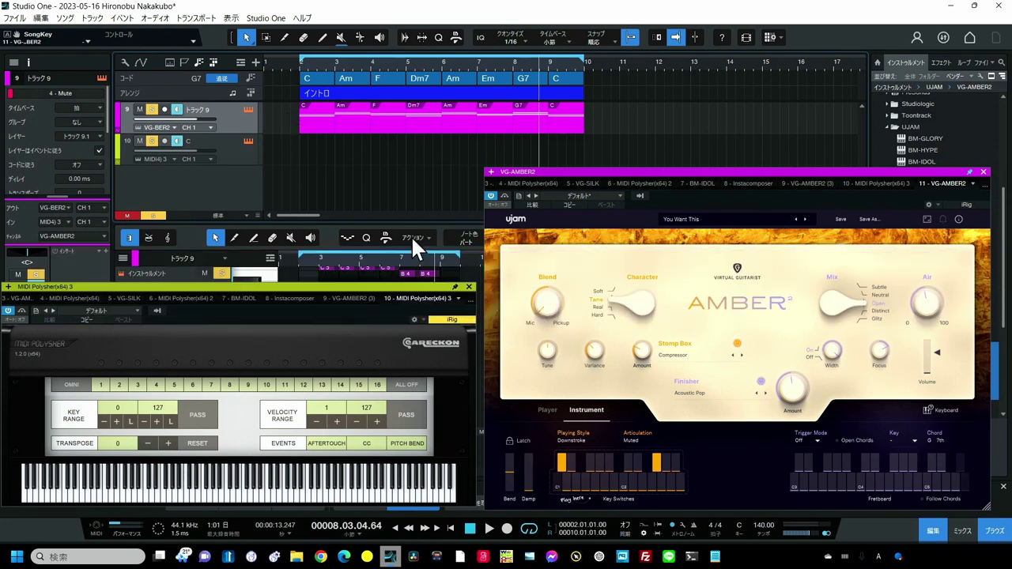
# - Close the MIDI Polysher window and insert an empty pattern on track 10 at bar 2
pyautogui.click(469, 288)
pyautogui.click(316, 203)
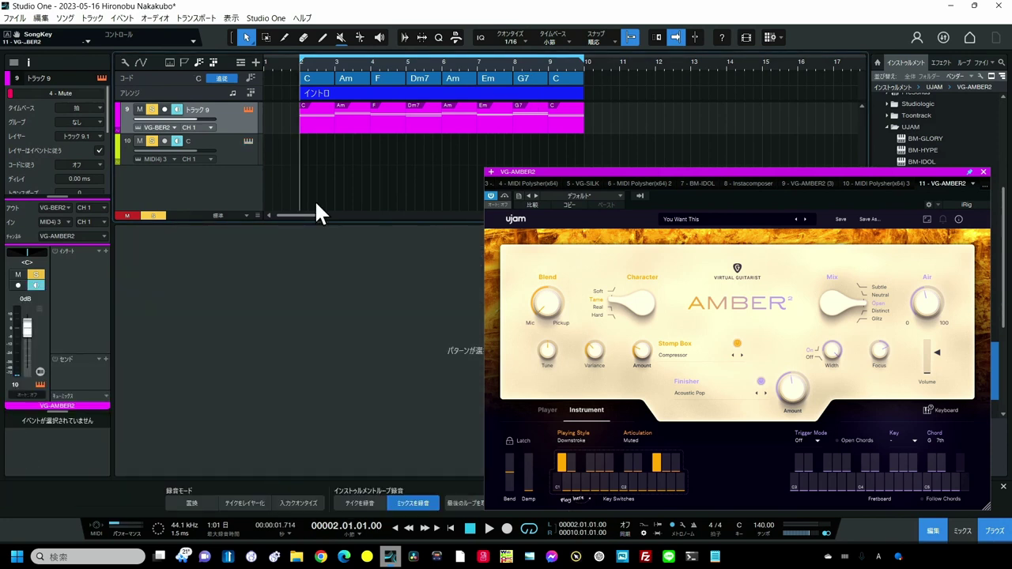
pyautogui.click(244, 162)
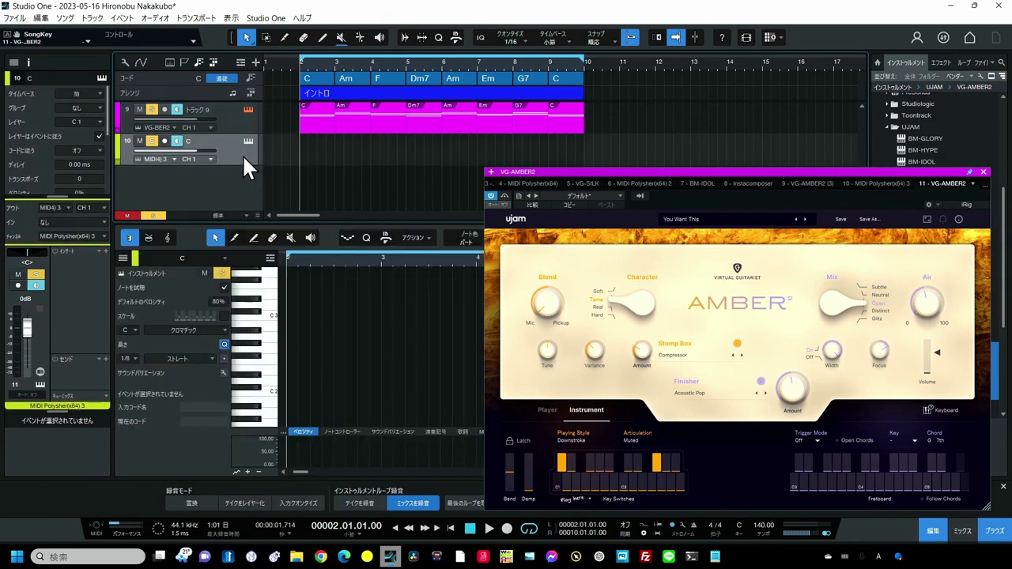
pyautogui.hotkey('ctrl', 'shift', 'p')
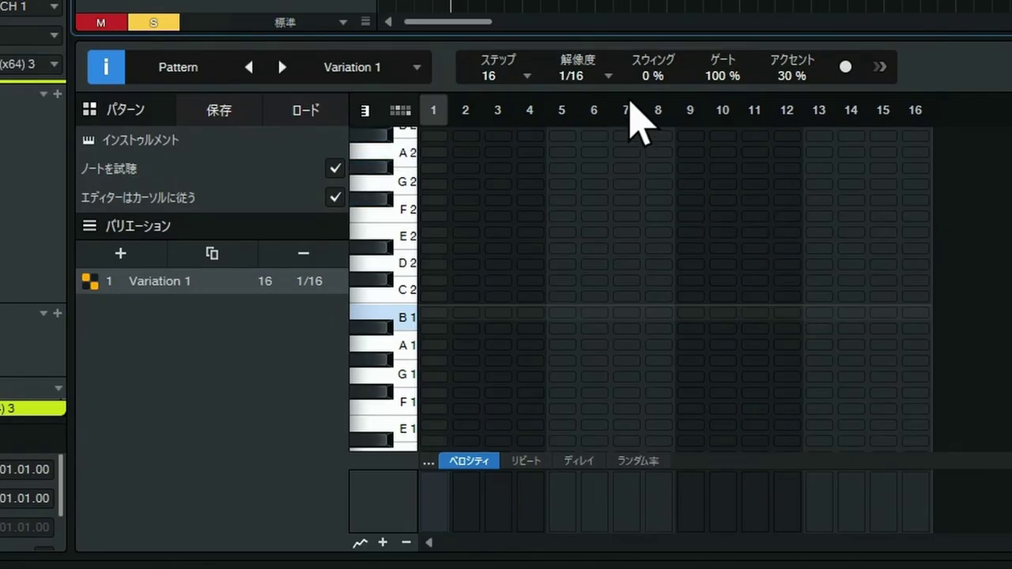
# - Set the pattern's resolution to 1/8 and its length to 8 steps
pyautogui.click(605, 81)
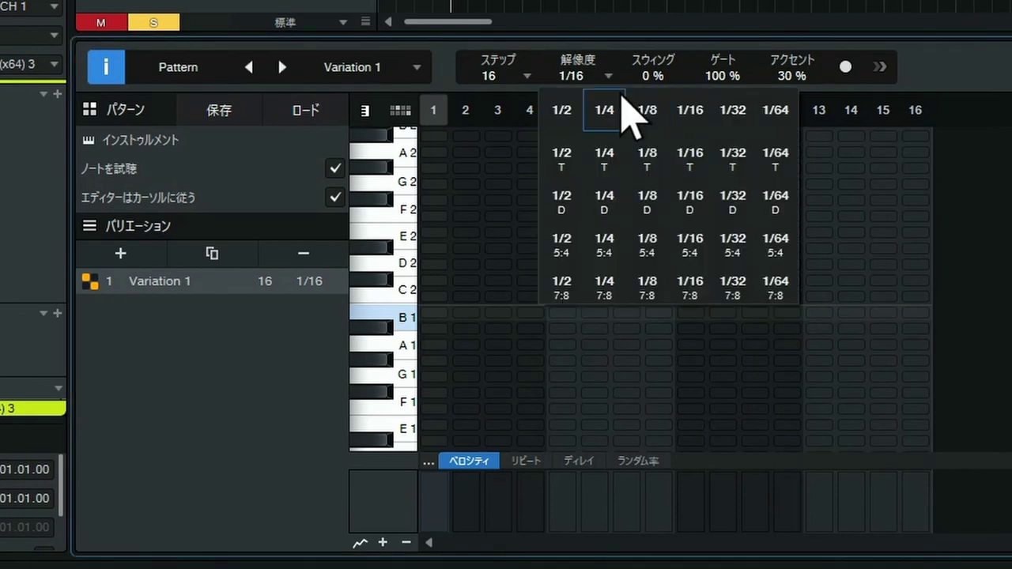
pyautogui.click(648, 111)
pyautogui.click(527, 76)
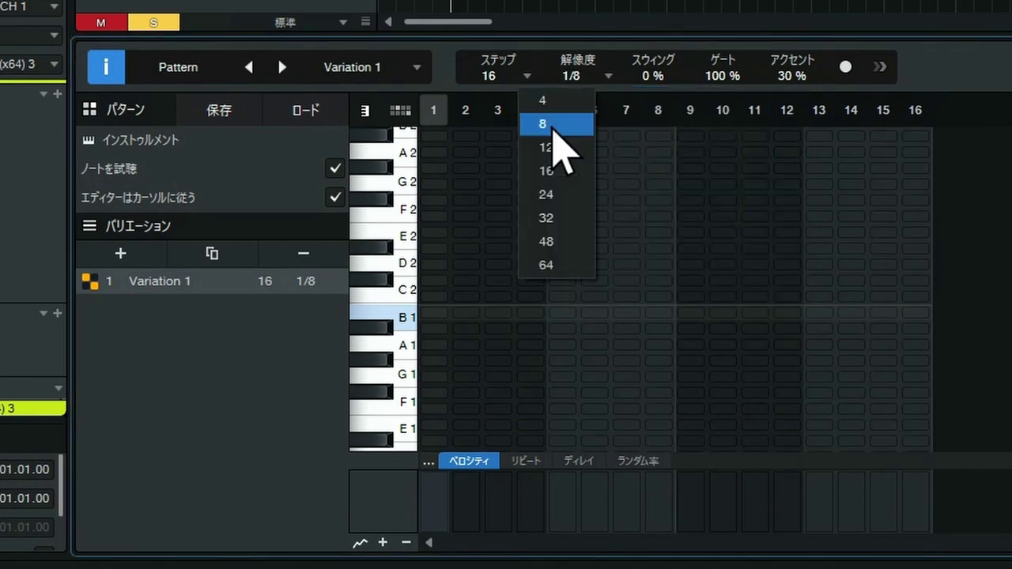
pyautogui.click(553, 124)
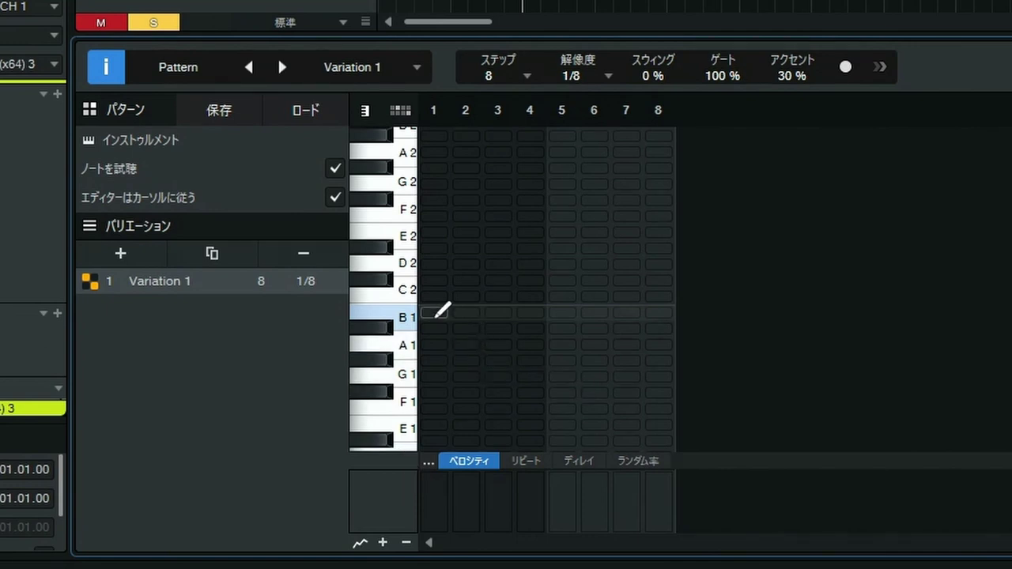
# - Enter B1 notes spanning steps 1–2 and 5–6, single B1 notes on steps 3 and 7, and A1 notes on steps 4 and 8
pyautogui.moveTo(435, 314); pyautogui.dragTo(480, 309)
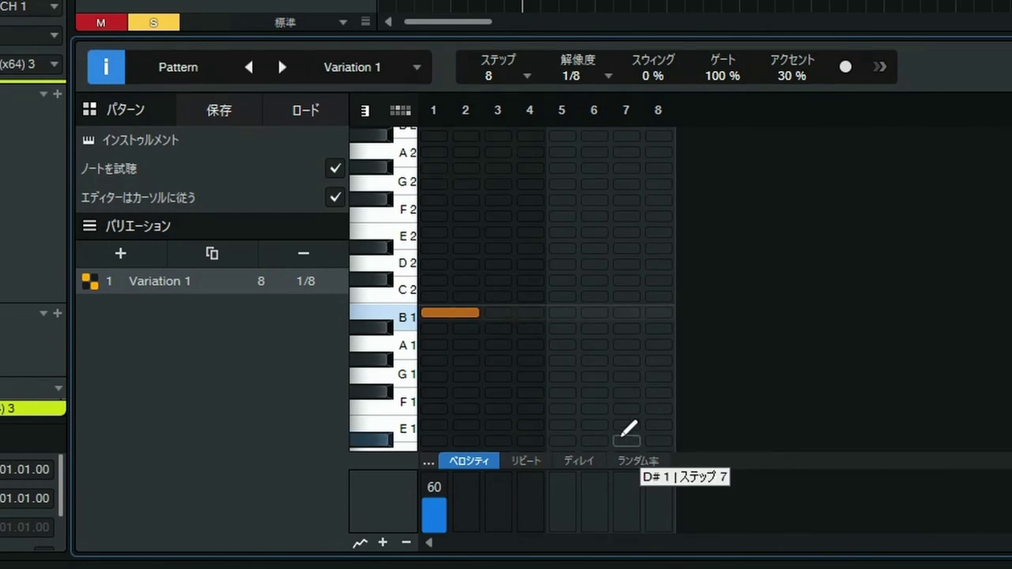
pyautogui.click(498, 313)
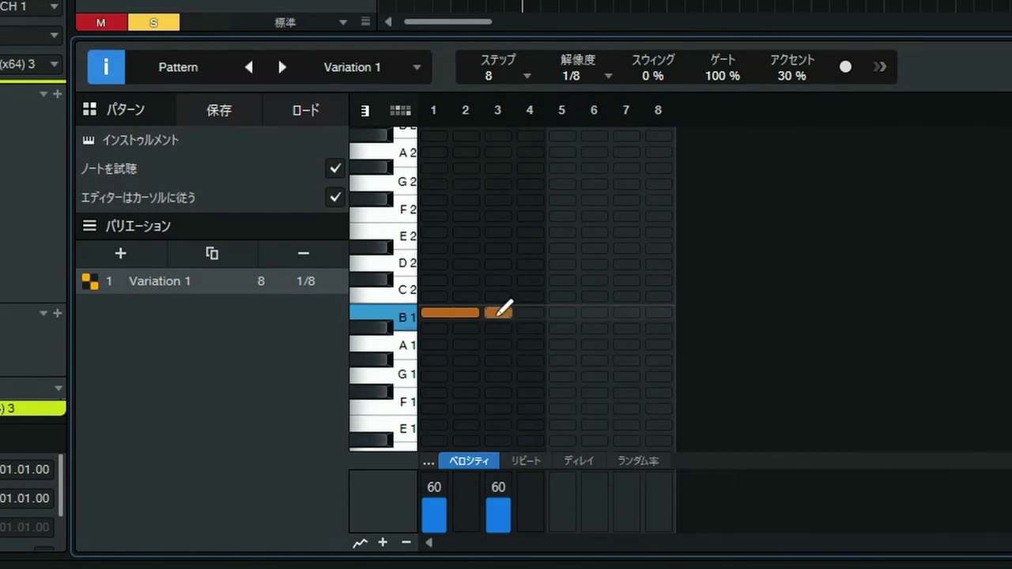
pyautogui.click(529, 345)
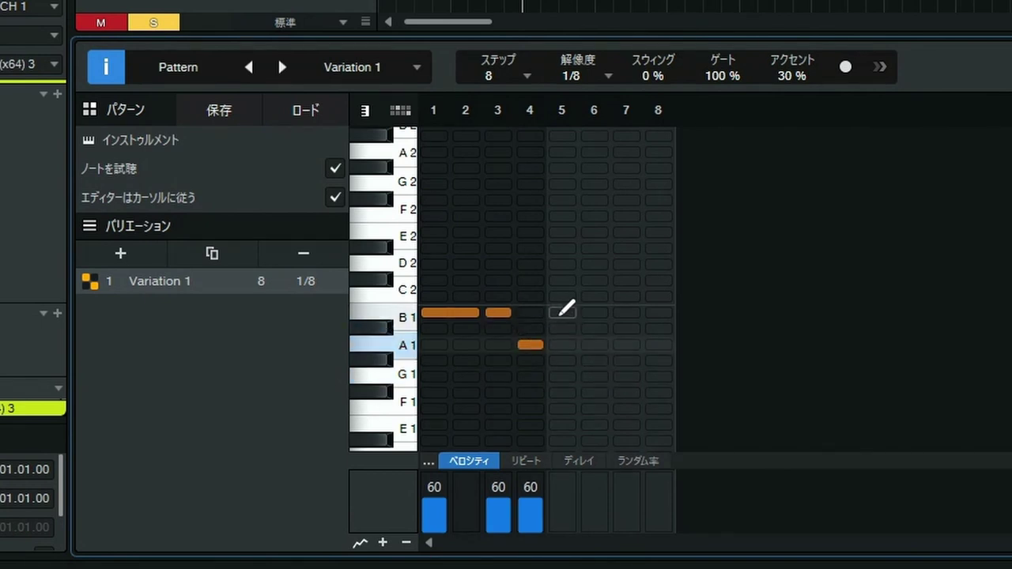
pyautogui.click(561, 313)
pyautogui.moveTo(560, 312); pyautogui.dragTo(588, 313)
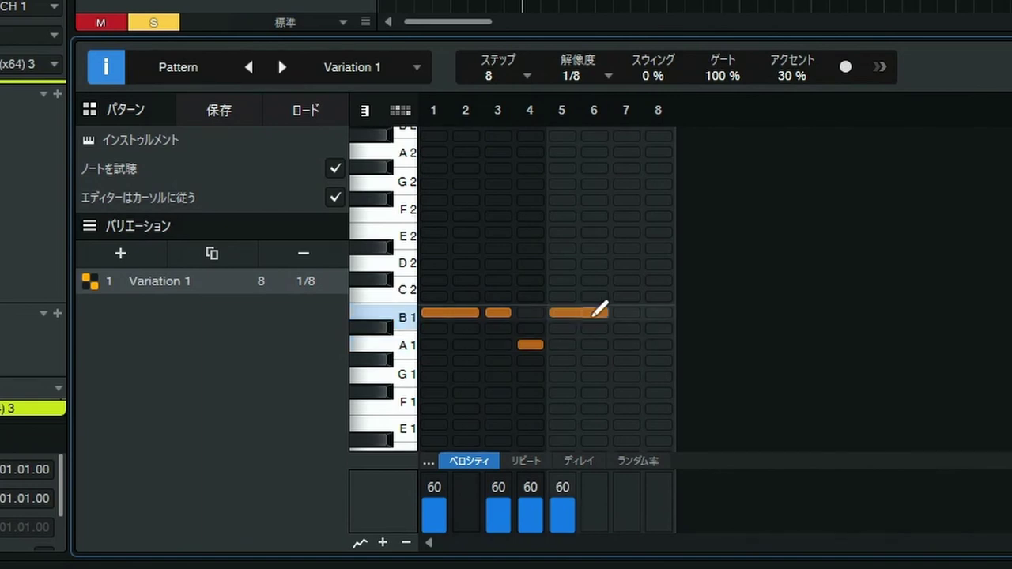
pyautogui.click(627, 313)
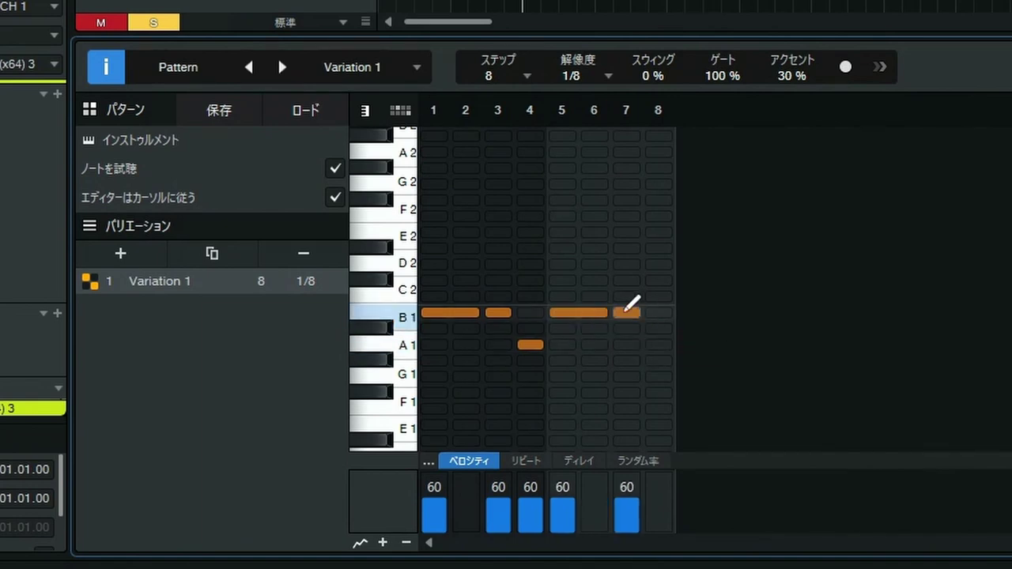
pyautogui.click(659, 344)
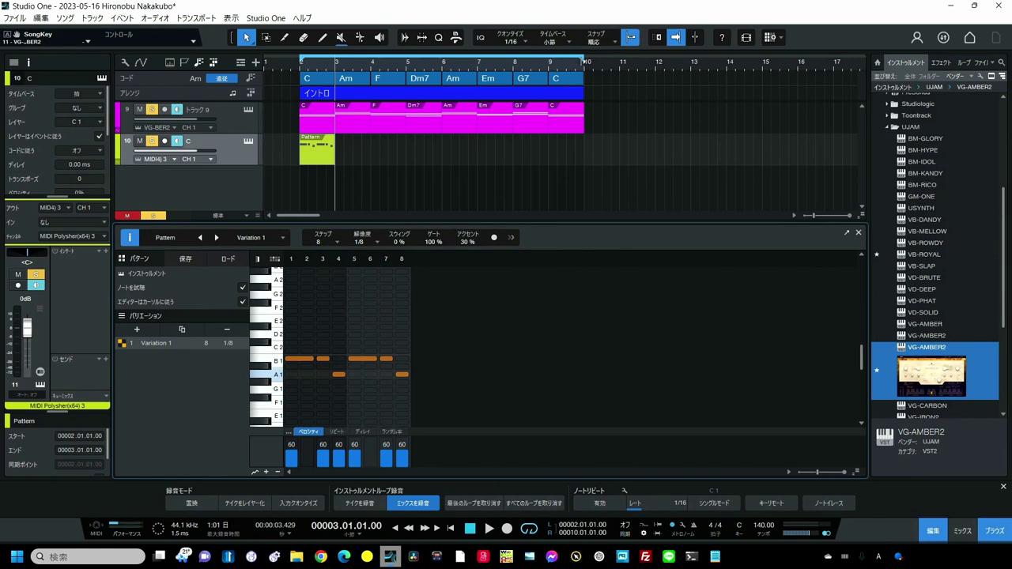
# - Shorten the loop range to bar 2 only and play the new pattern
pyautogui.moveTo(585, 60); pyautogui.dragTo(336, 63)
pyautogui.press('space')
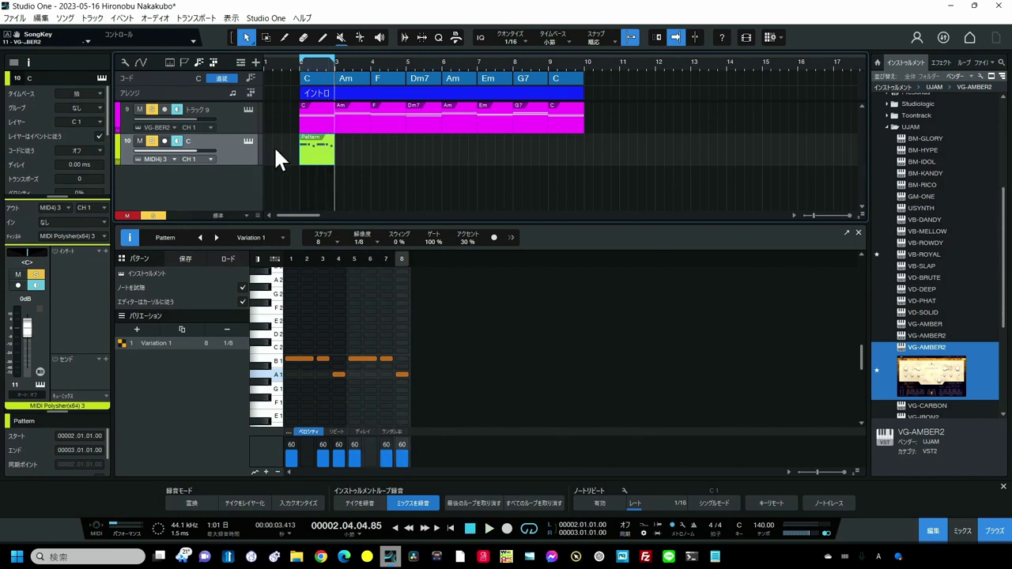
# - Open VG-AMBER2 from track 9, switch its articulation to Open, and play the looped pattern
pyautogui.click(247, 110)
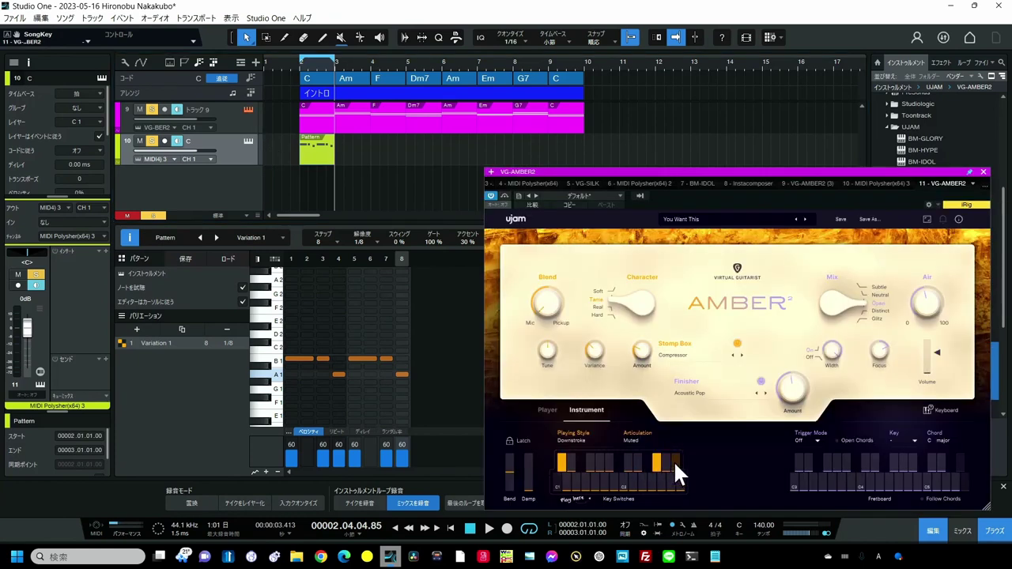
pyautogui.click(674, 461)
pyautogui.press('space')
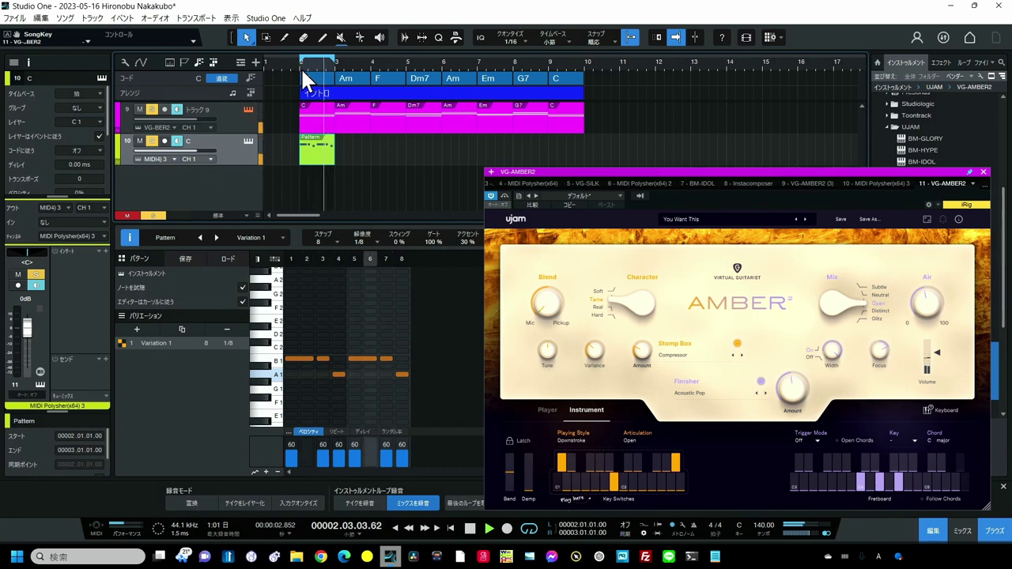
pyautogui.press('space')
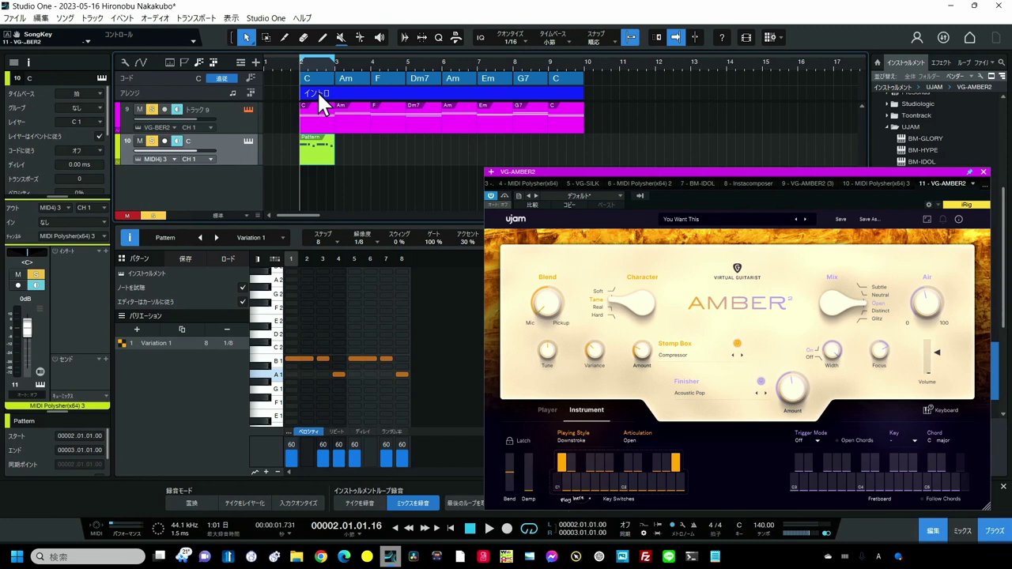
# - Try the Half Muted articulation in VG-AMBER2 and leave it on Muted
pyautogui.click(656, 465)
pyautogui.click(663, 463)
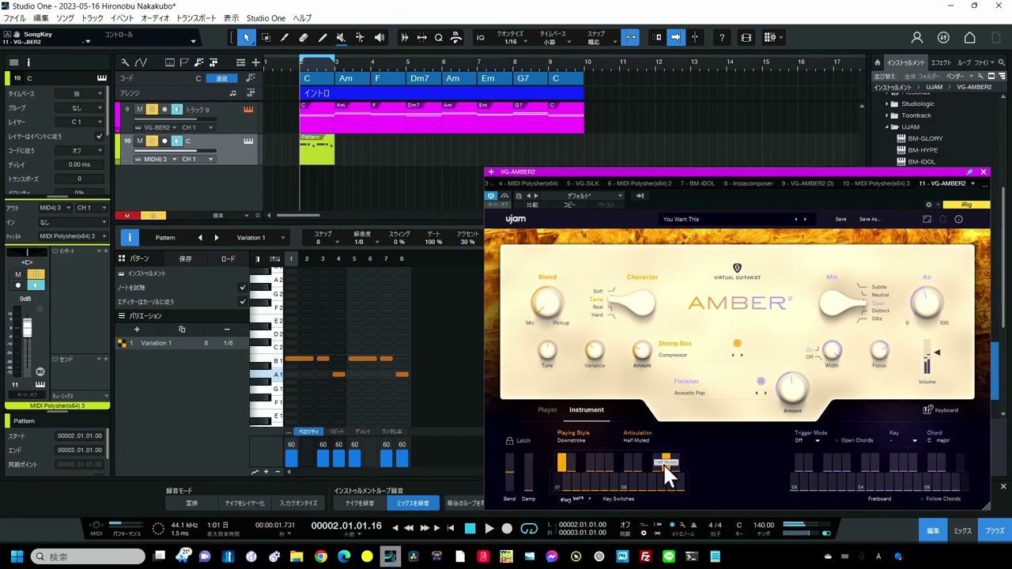
pyautogui.click(658, 464)
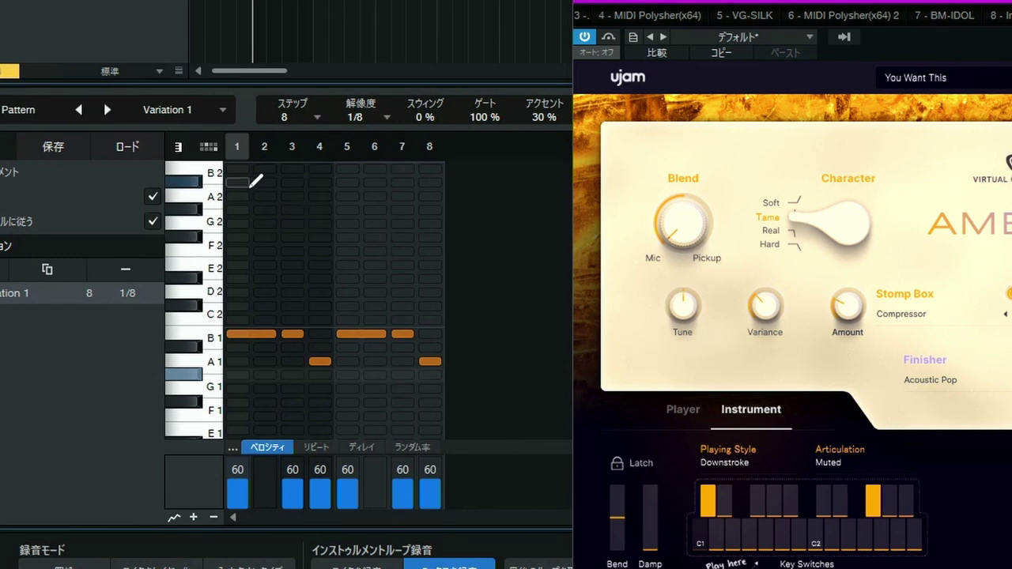
# - Add articulation key switches: A#2 across steps 1–2 and 5–6, G#2 on steps 3 and 7, F#2 on step 4, and D#2 on step 8
pyautogui.click(238, 183)
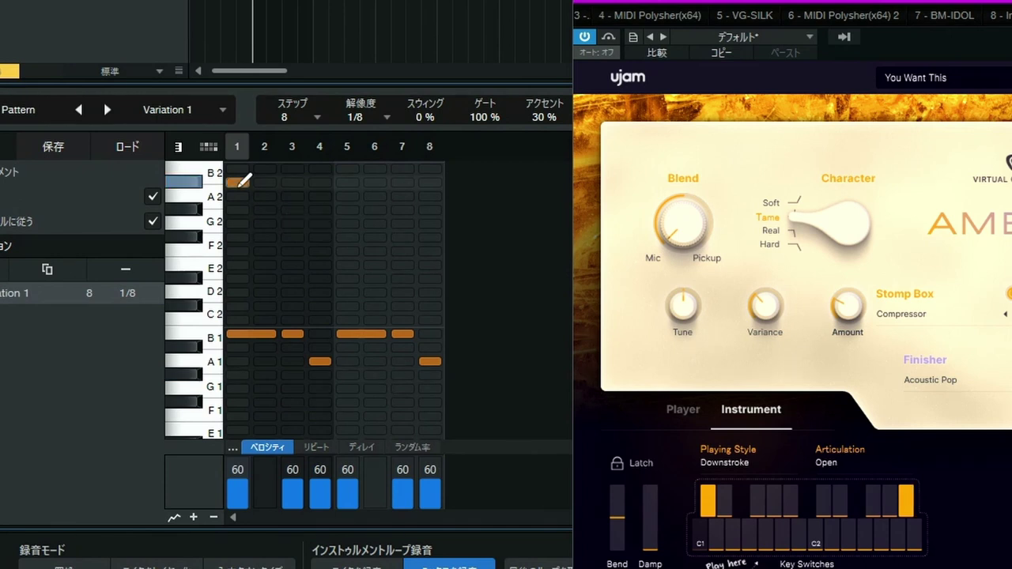
pyautogui.moveTo(241, 181); pyautogui.dragTo(281, 176)
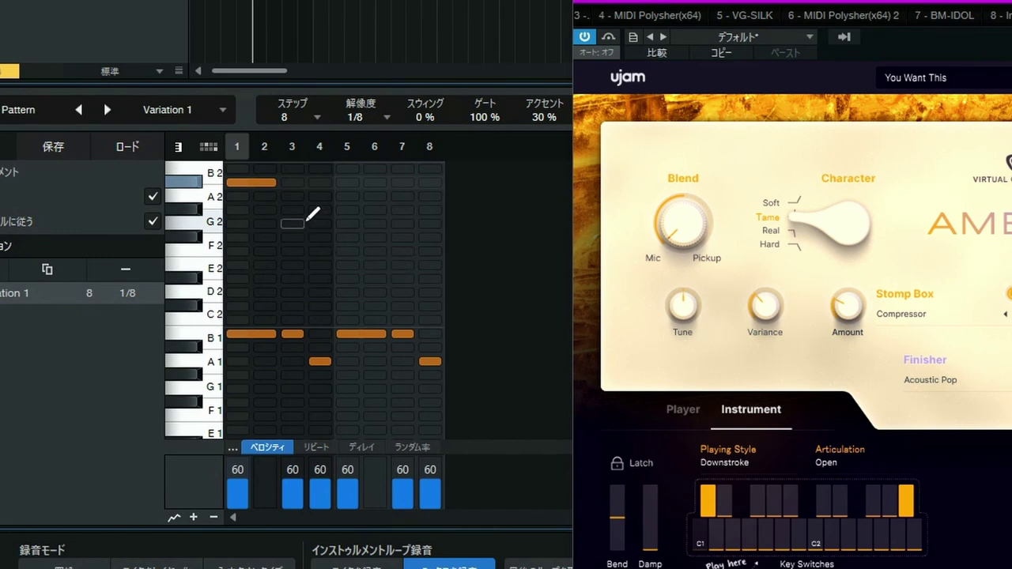
pyautogui.click(301, 209)
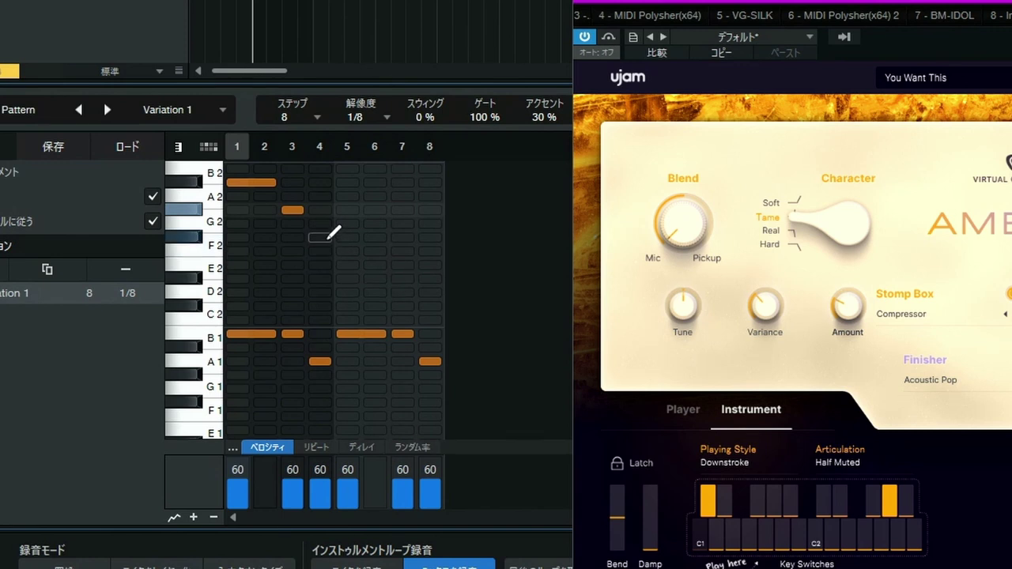
pyautogui.click(328, 236)
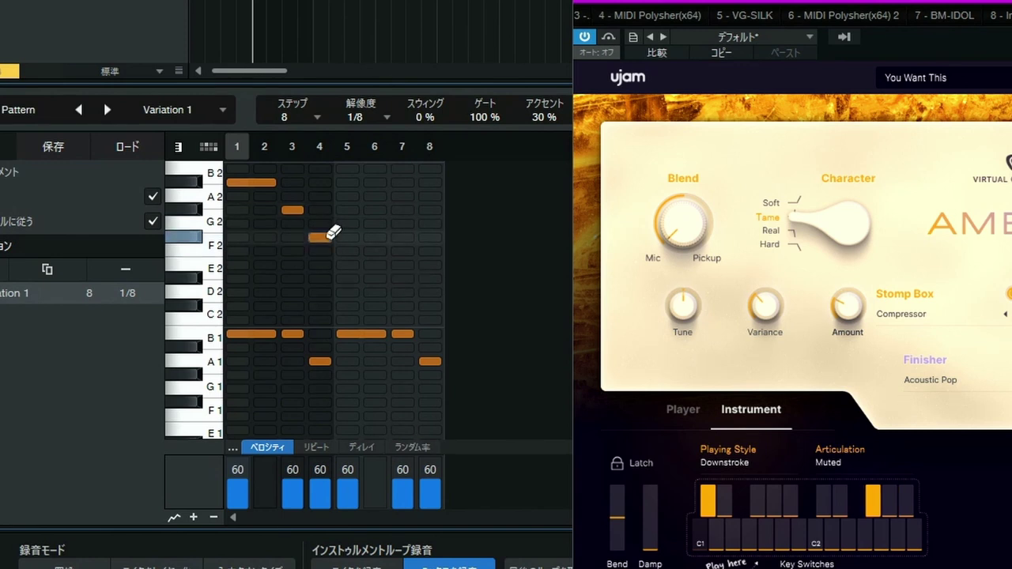
pyautogui.moveTo(348, 182); pyautogui.dragTo(395, 181)
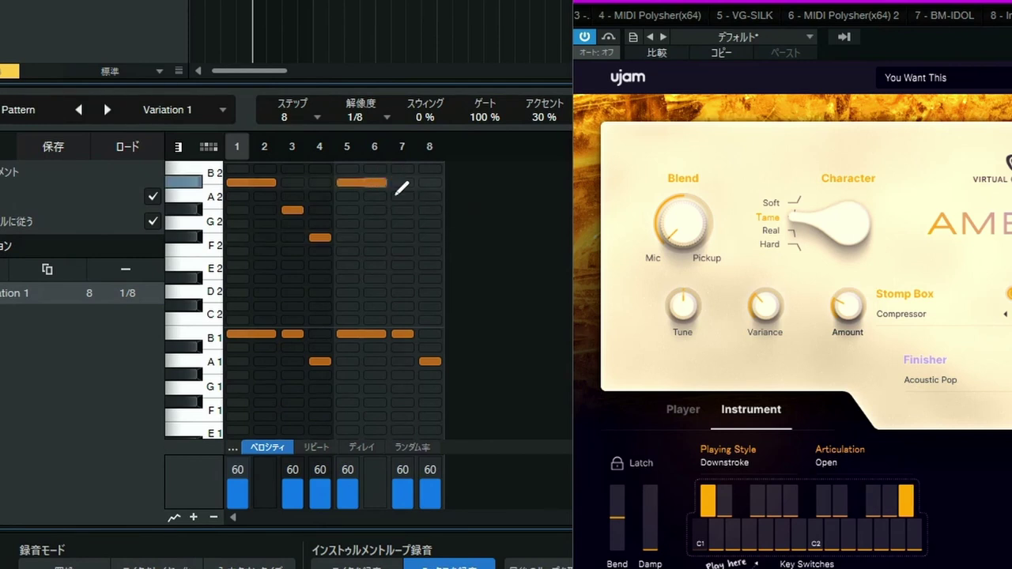
pyautogui.click(404, 210)
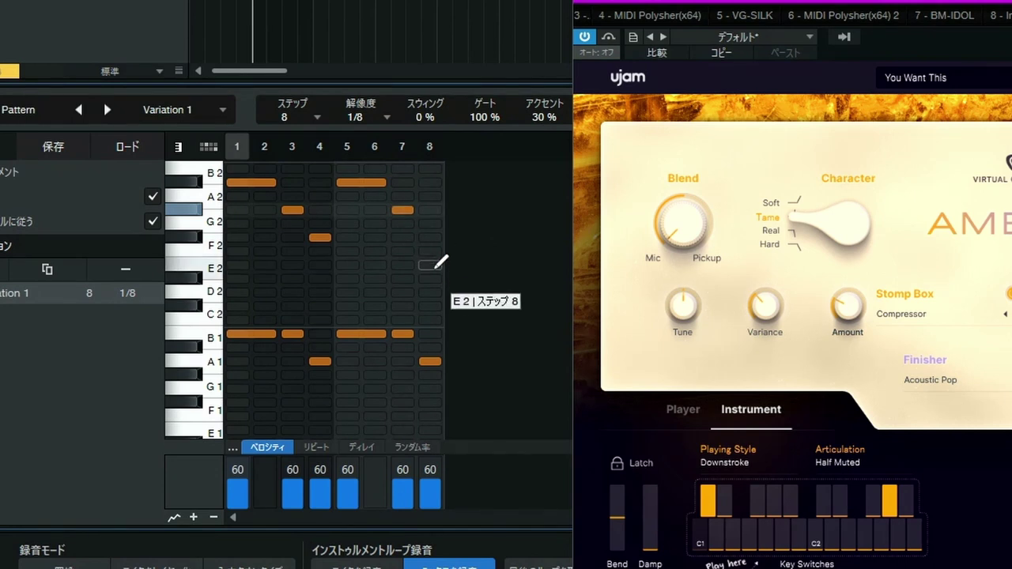
pyautogui.click(431, 279)
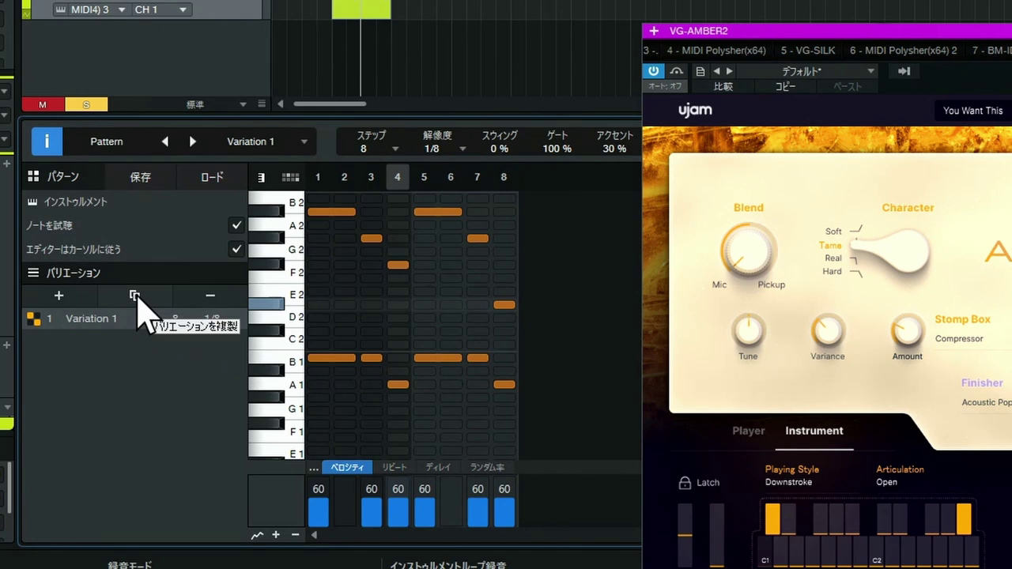
# - Duplicate Variation 1 and, in the copy, replace the F#2 on step 4 and the D#2 on step 8 with A#2
pyautogui.click(136, 297)
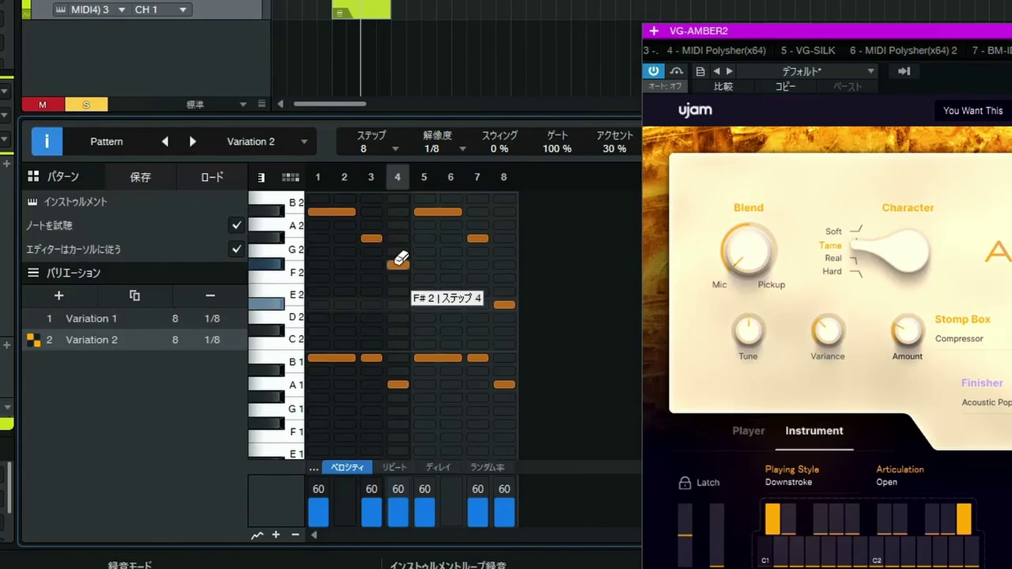
pyautogui.moveTo(400, 262); pyautogui.dragTo(401, 207)
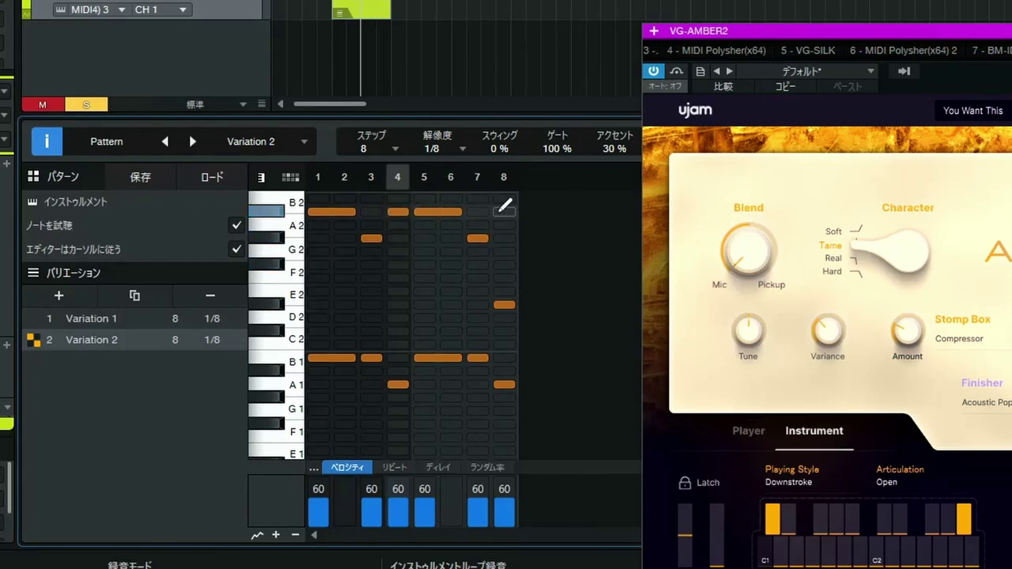
pyautogui.click(504, 208)
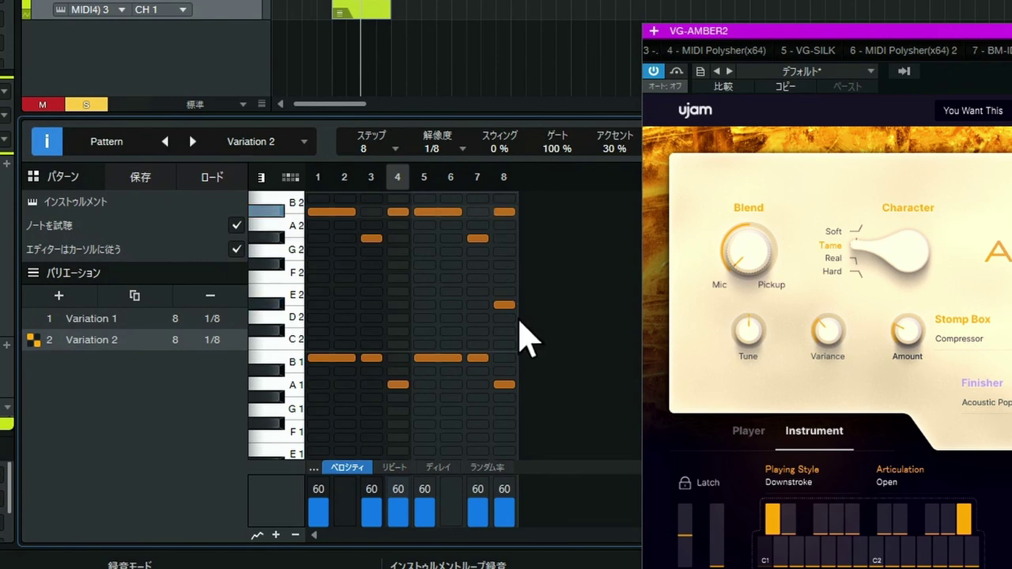
pyautogui.click(510, 305)
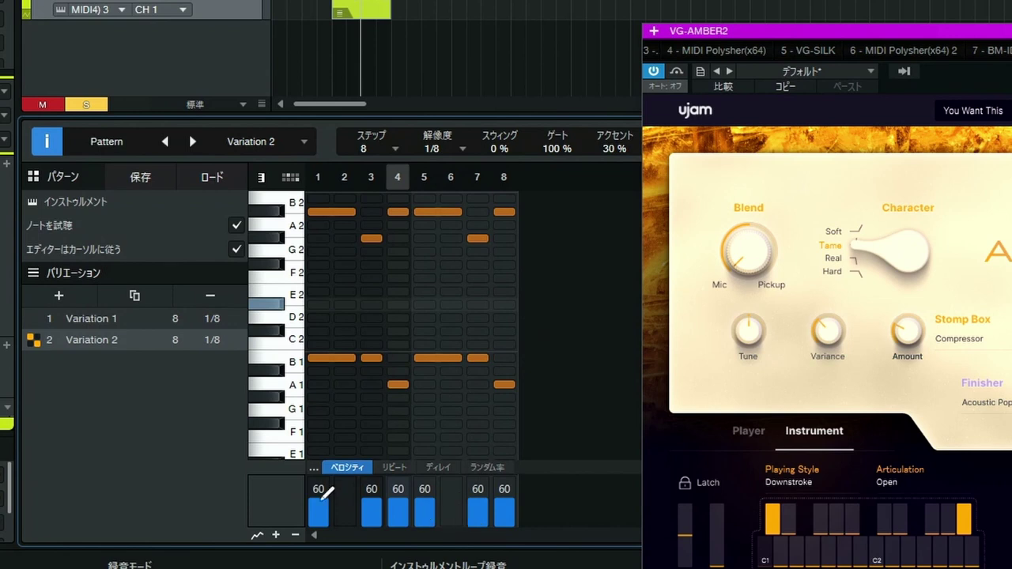
# - Set the copied variation's velocities to 88 on step 1, 39 on step 3, 81 on step 5, and 47 on step 7
pyautogui.moveTo(323, 492); pyautogui.dragTo(327, 472)
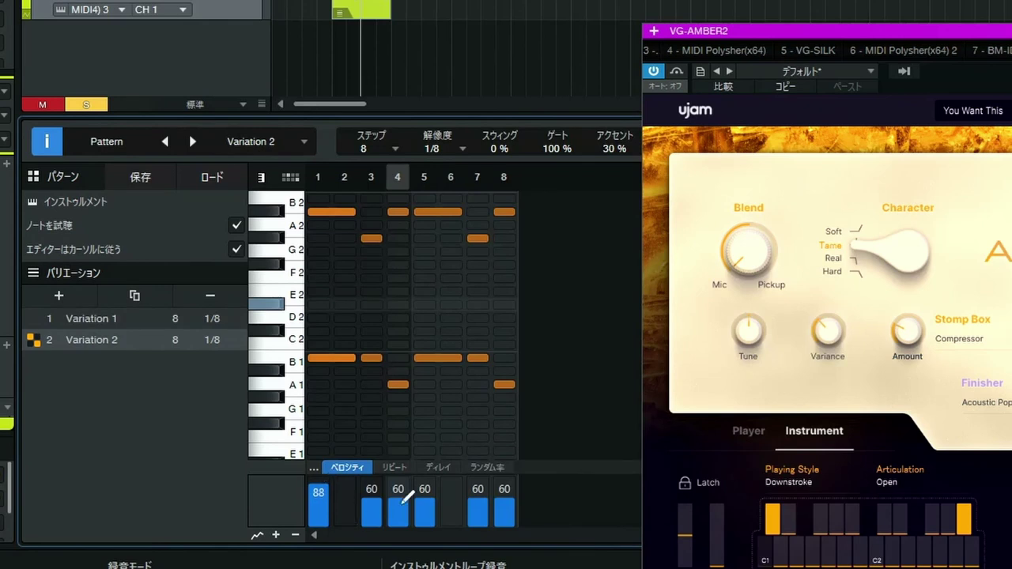
pyautogui.click(431, 500)
pyautogui.moveTo(432, 499)
pyautogui.mouseDown()
pyautogui.moveTo(431, 482)
pyautogui.moveTo(381, 505)
pyautogui.mouseUp()
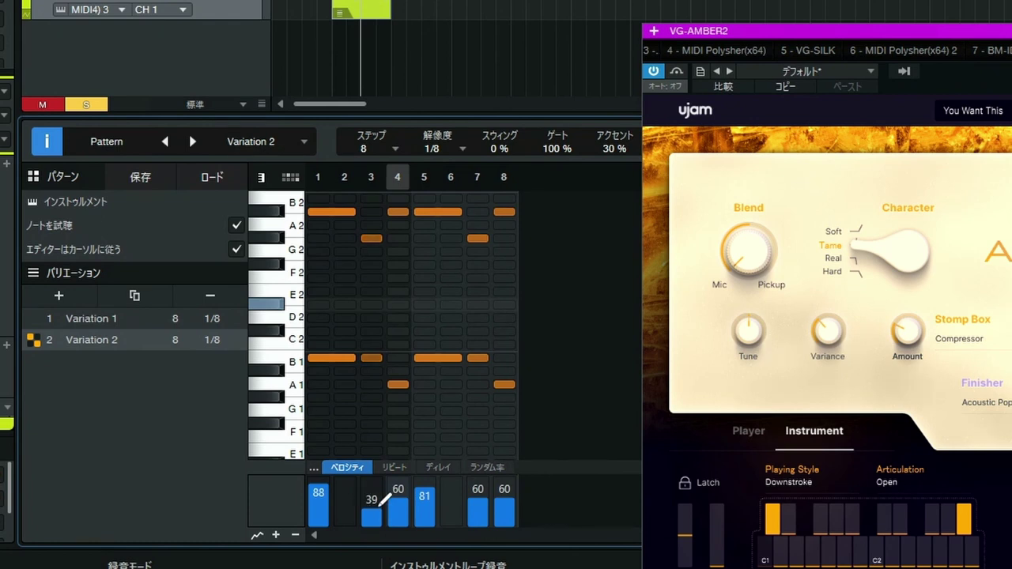
pyautogui.click(478, 503)
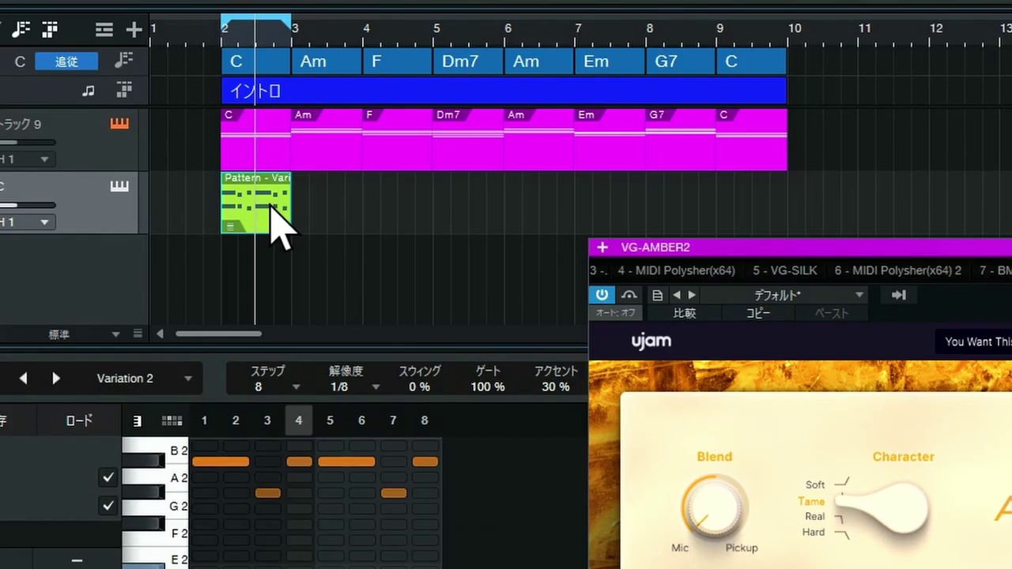
# - Duplicate the bar 2 pattern as shared copies through bar 9, matching the length of the chord progression
pyautogui.press('d')
pyautogui.press('d')
pyautogui.press('d')
pyautogui.press('d')
pyautogui.press('d')
pyautogui.press('d')
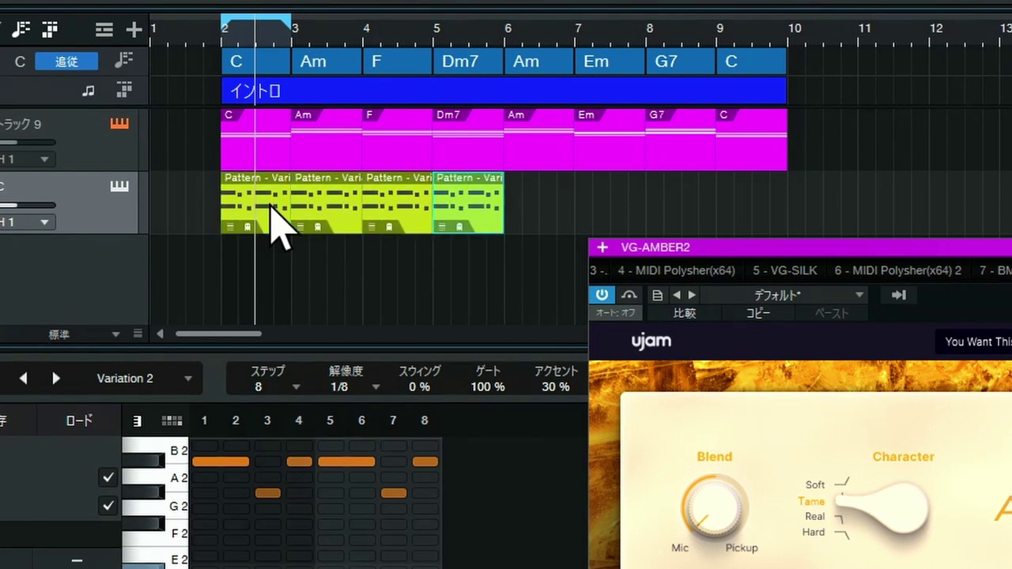
pyautogui.press('d')
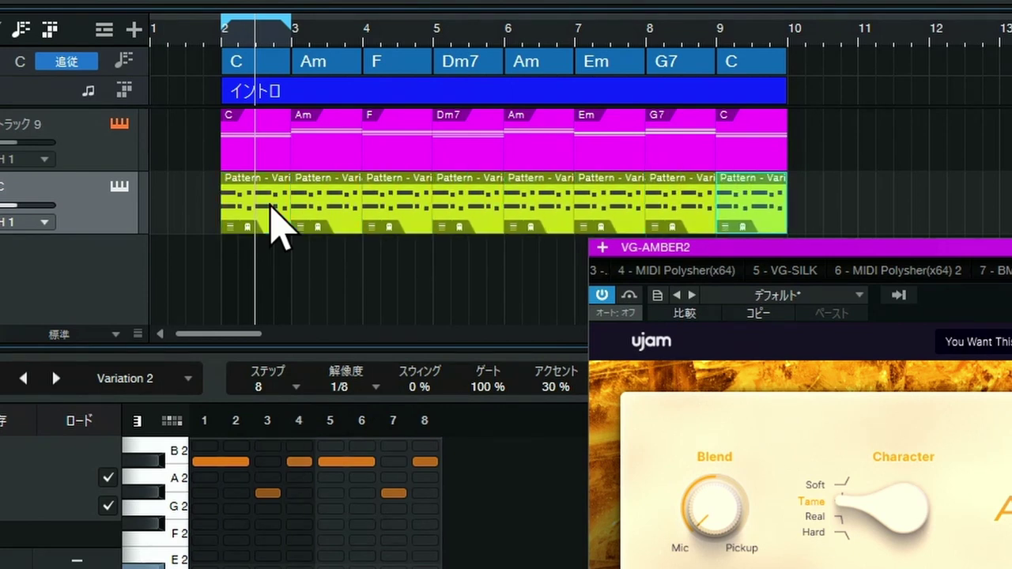
# - Switch the patterns in bars 2, 4, 6 and 8 together to Variation 1
pyautogui.click(277, 226)
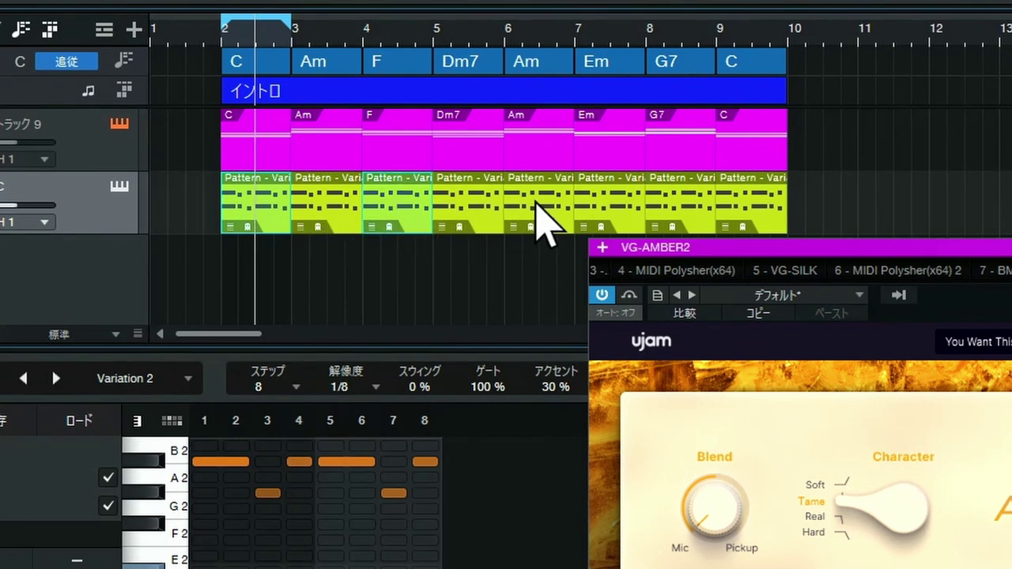
pyautogui.keyDown('shift'); pyautogui.click(544, 226); pyautogui.keyUp('shift')
pyautogui.keyDown('shift'); pyautogui.click(686, 218); pyautogui.keyUp('shift')
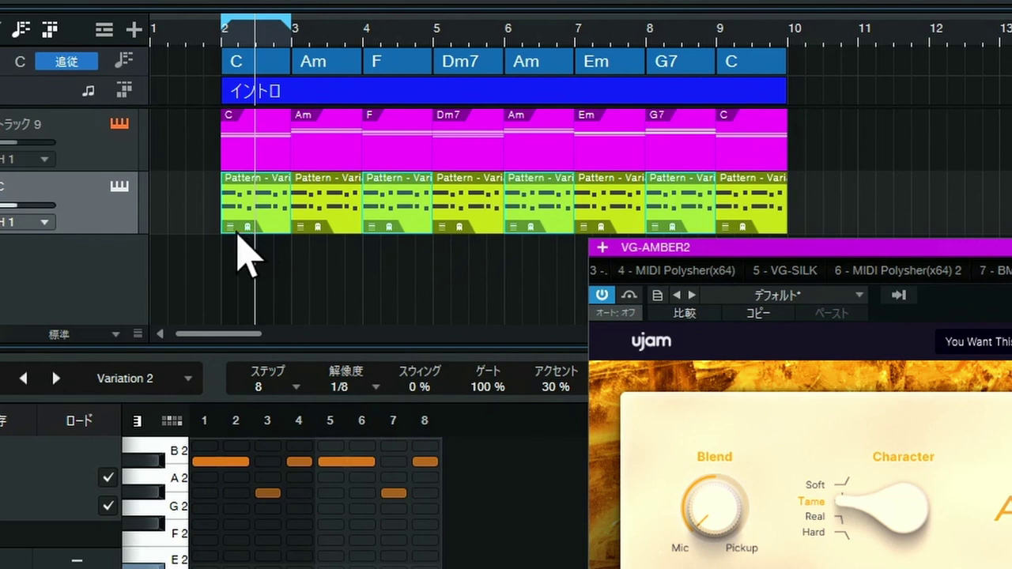
pyautogui.click(231, 229)
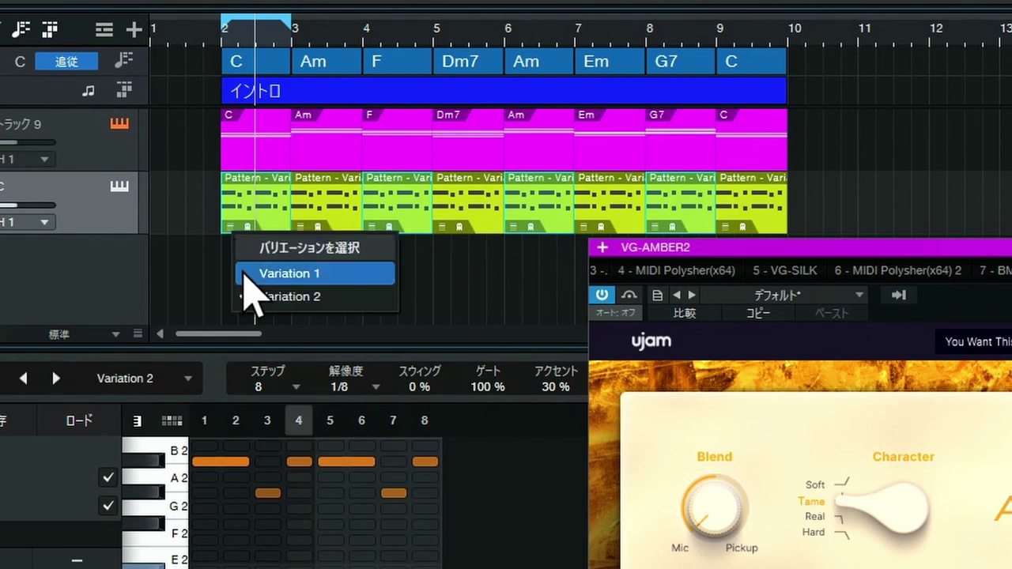
pyautogui.click(251, 277)
# - Check which variation the bar 3 and bar 5 patterns use, and extend the loop range over the following chords
pyautogui.click(325, 212)
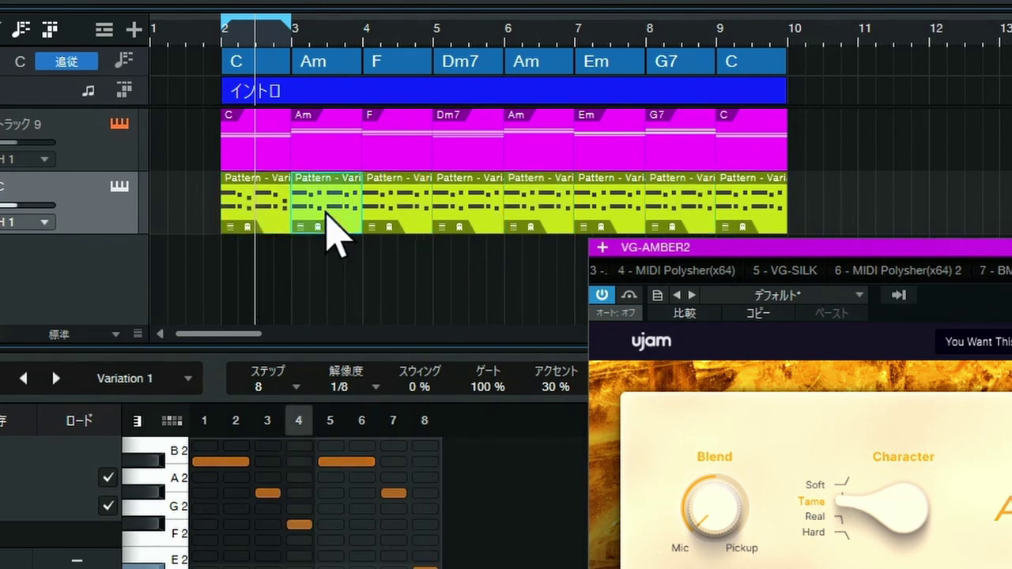
pyautogui.click(302, 230)
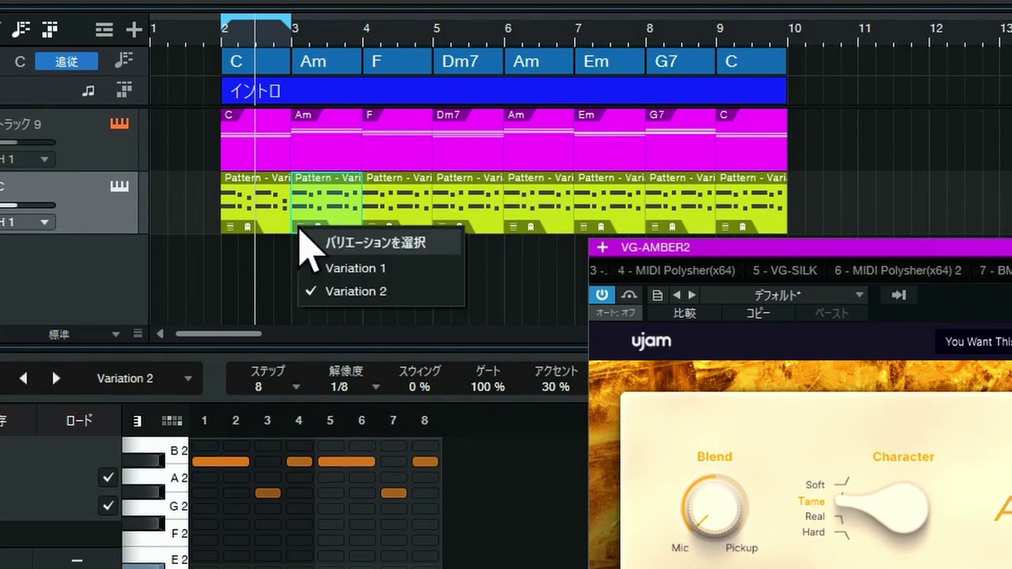
pyautogui.click(473, 221)
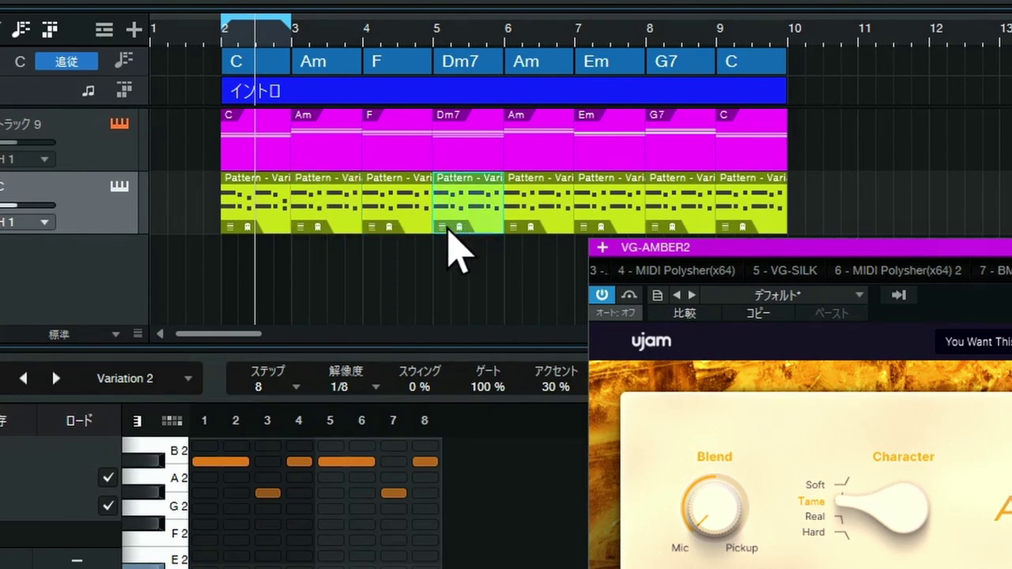
pyautogui.click(443, 230)
pyautogui.click(473, 200)
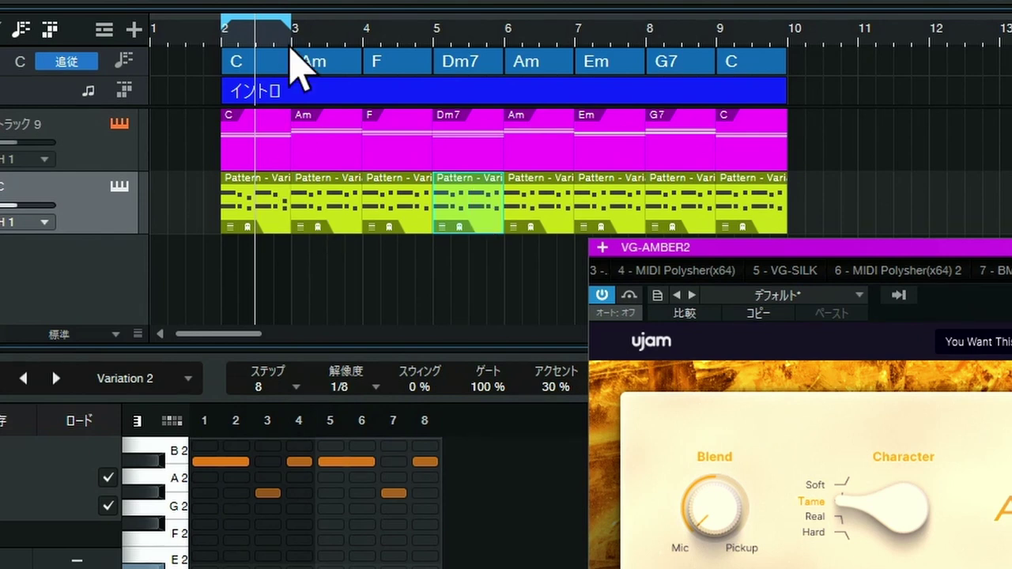
pyautogui.moveTo(293, 28); pyautogui.dragTo(588, 49)
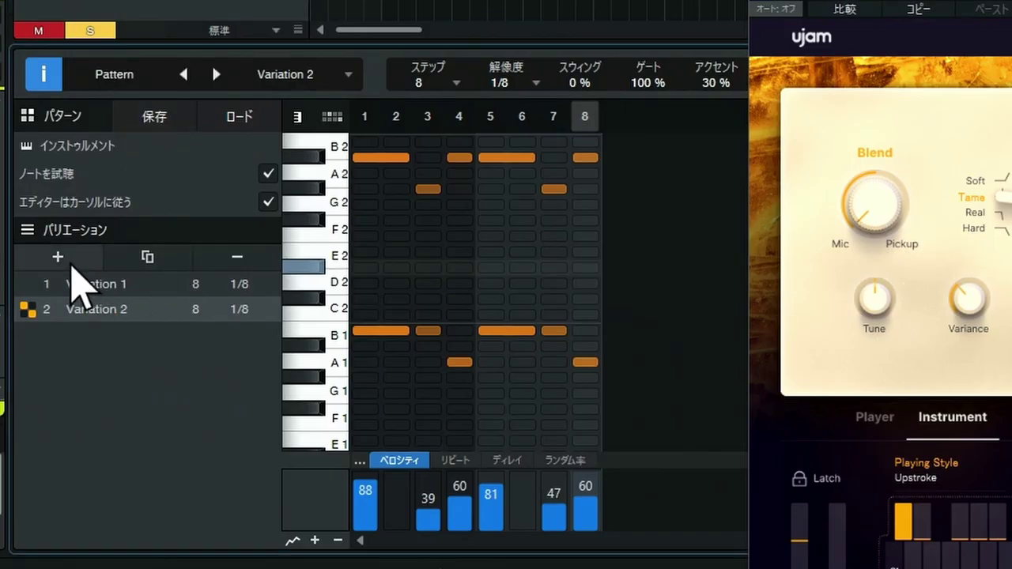
# - Add a new empty variation and enter G#1 on steps 1–3 and 5–7, with A#1 on steps 4 and 8
pyautogui.click(71, 261)
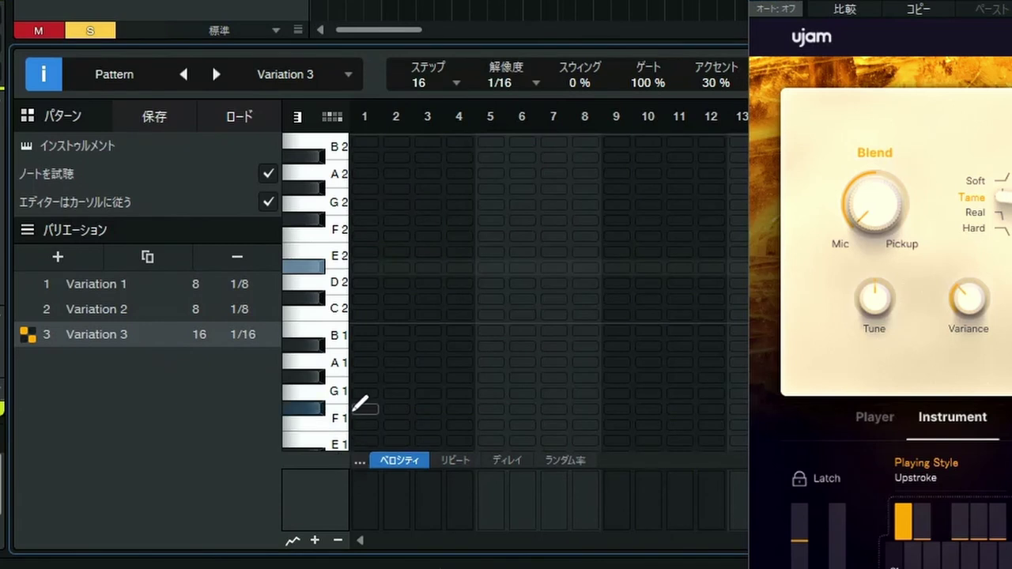
pyautogui.click(366, 377)
pyautogui.click(396, 376)
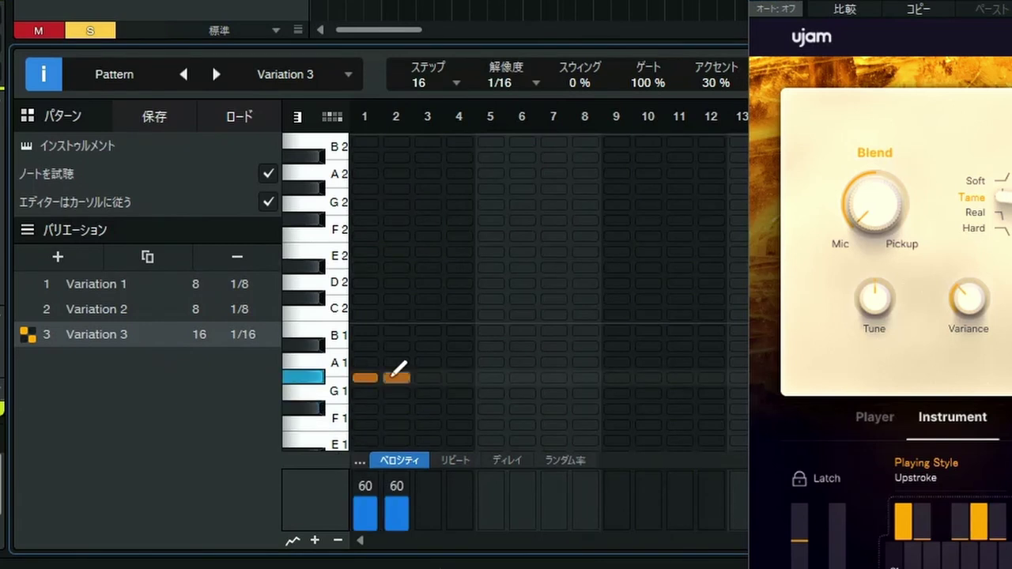
pyautogui.click(428, 377)
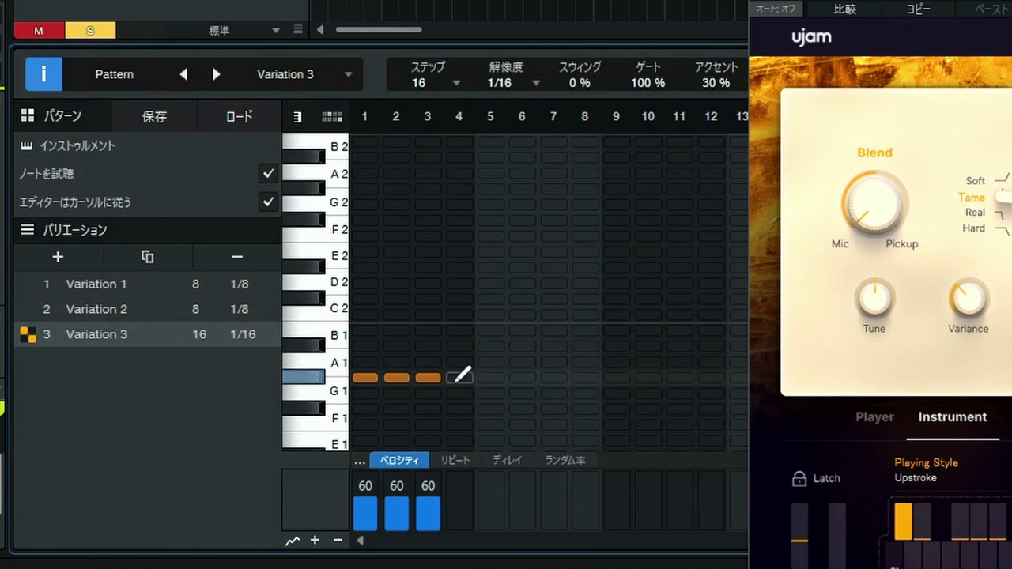
pyautogui.click(459, 346)
pyautogui.click(490, 378)
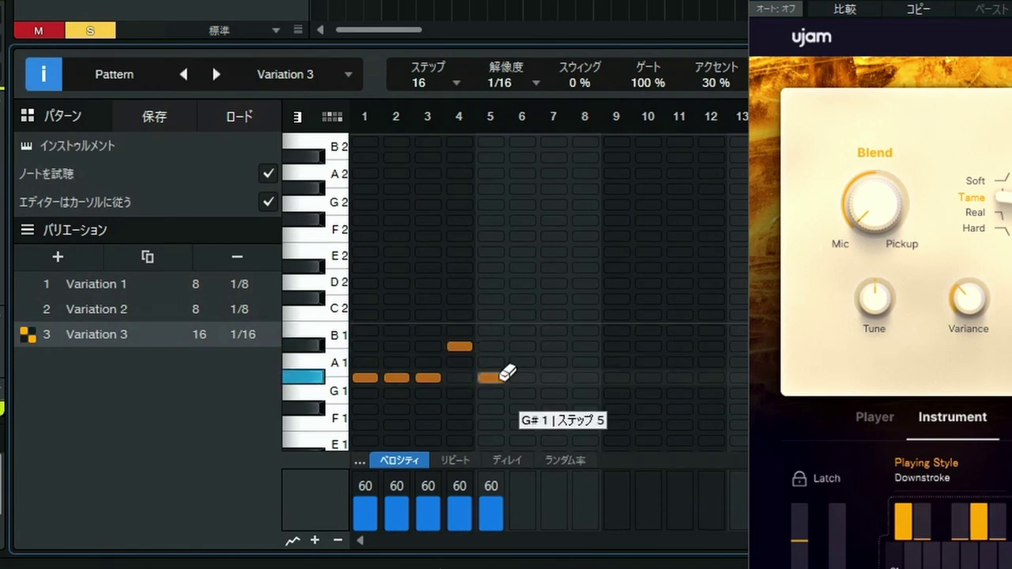
pyautogui.click(522, 378)
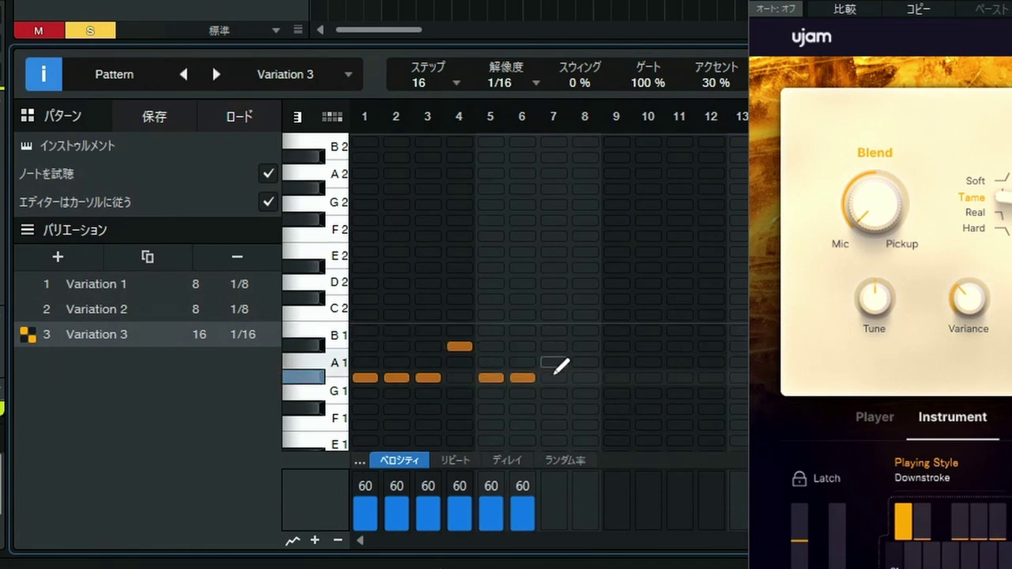
pyautogui.click(554, 378)
pyautogui.click(595, 345)
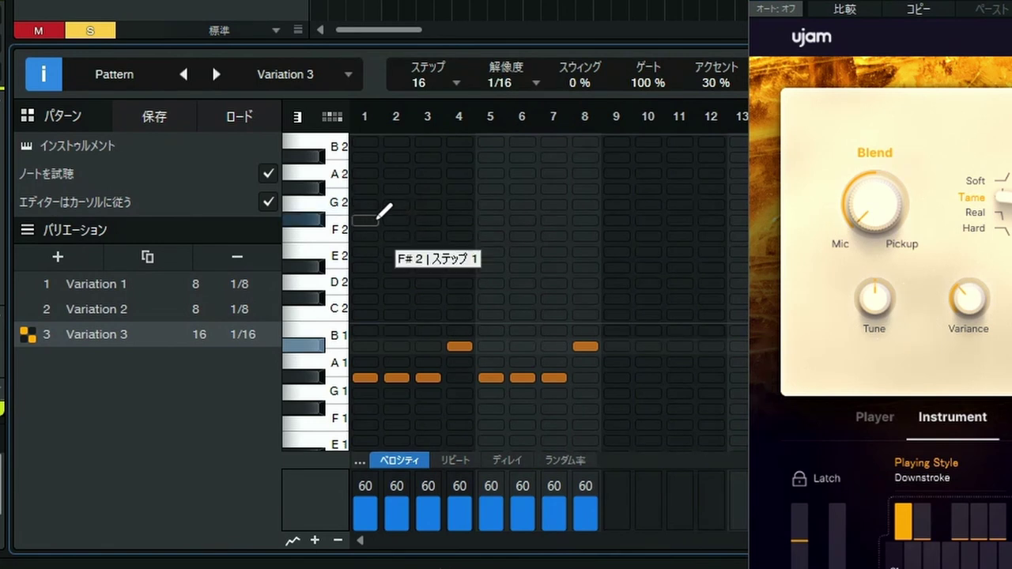
# - Enter F#2 on steps 1, 3, 5 and 7 and G#2 on steps 2, 4, 6 and 8 of Variation 3
pyautogui.click(372, 219)
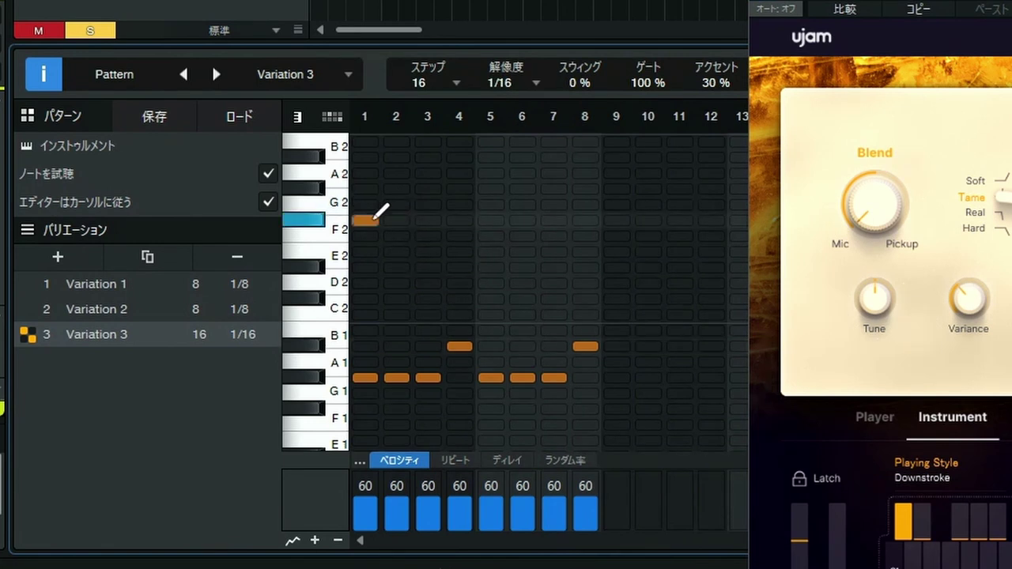
pyautogui.click(398, 190)
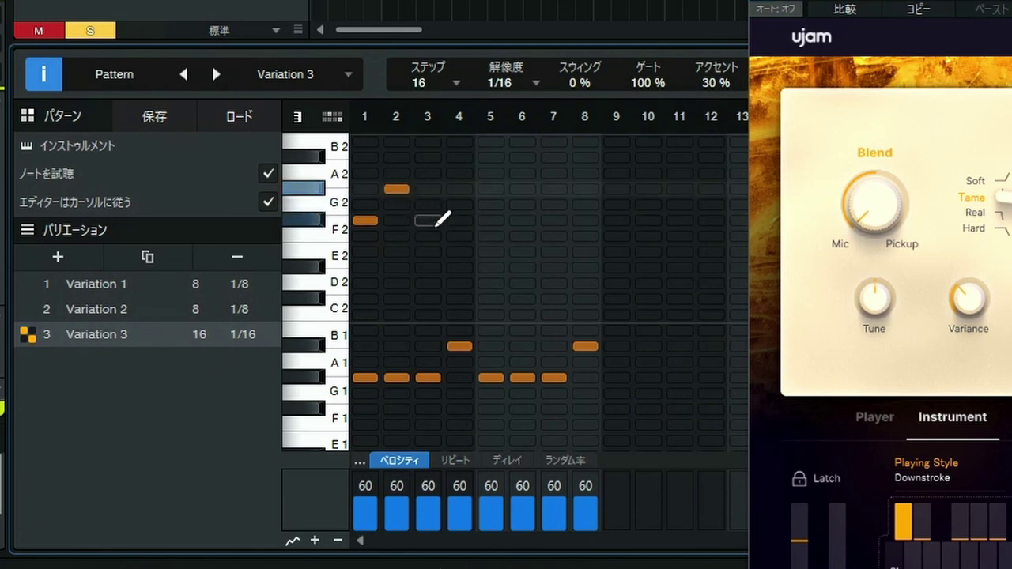
pyautogui.click(428, 220)
pyautogui.click(458, 190)
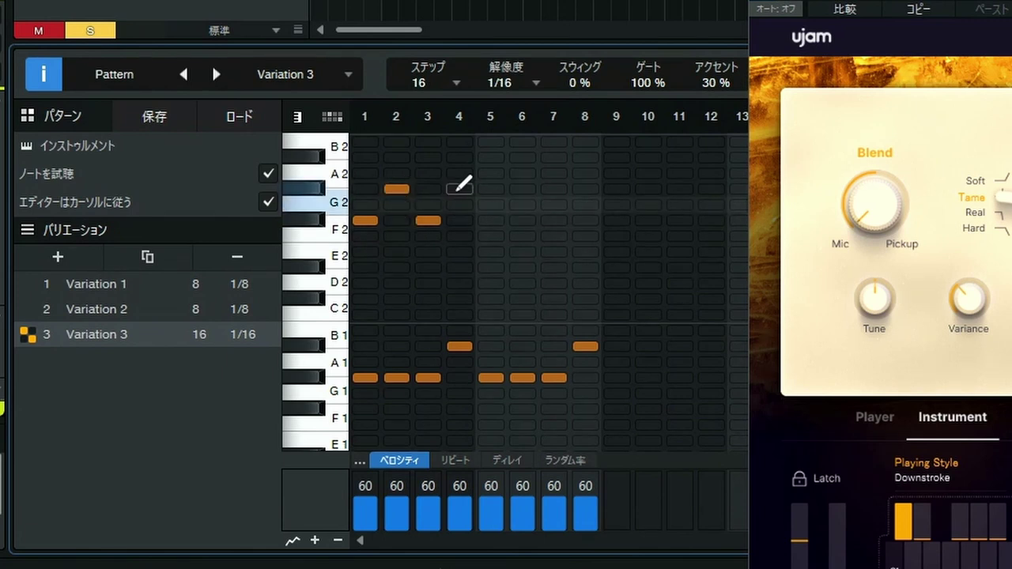
pyautogui.click(491, 220)
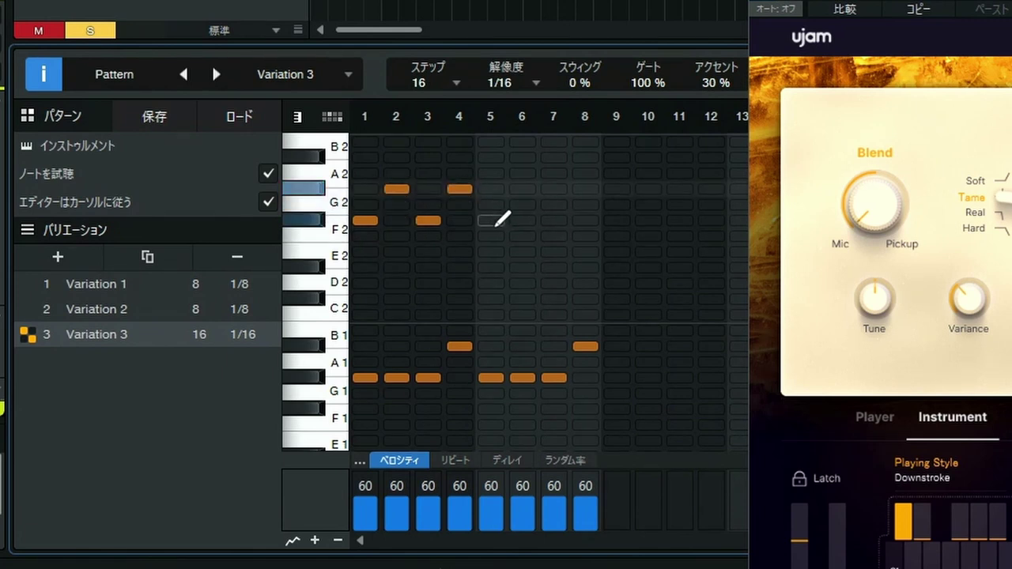
pyautogui.click(522, 190)
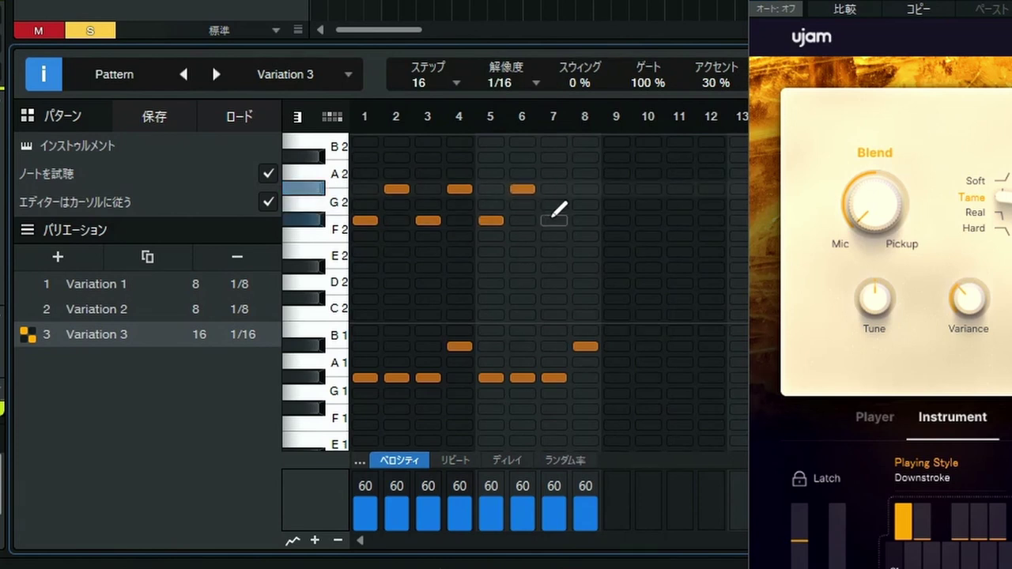
pyautogui.click(554, 221)
pyautogui.click(585, 189)
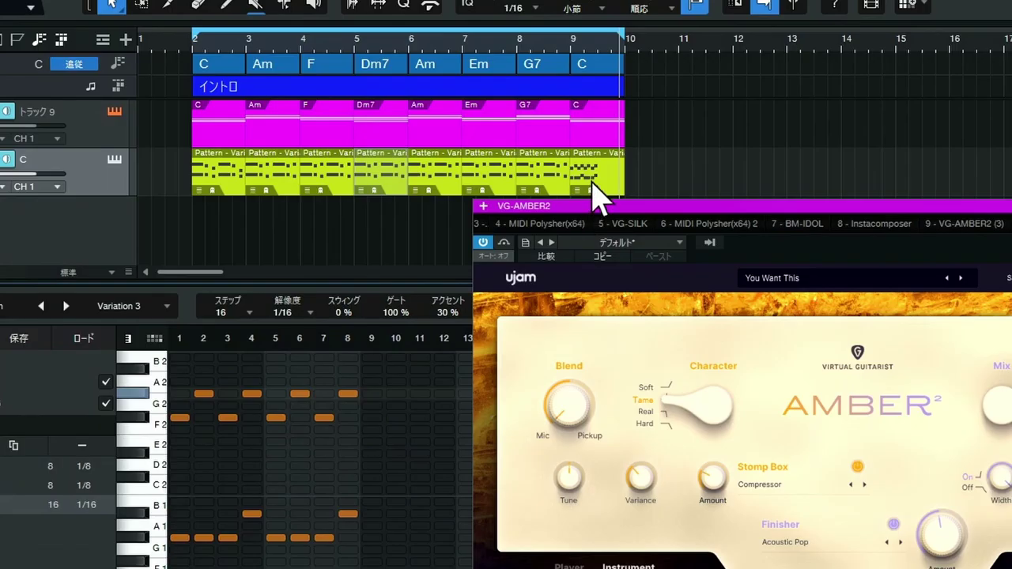
# - Check which variation the bar 9 and bar 8 patterns use
pyautogui.click(596, 178)
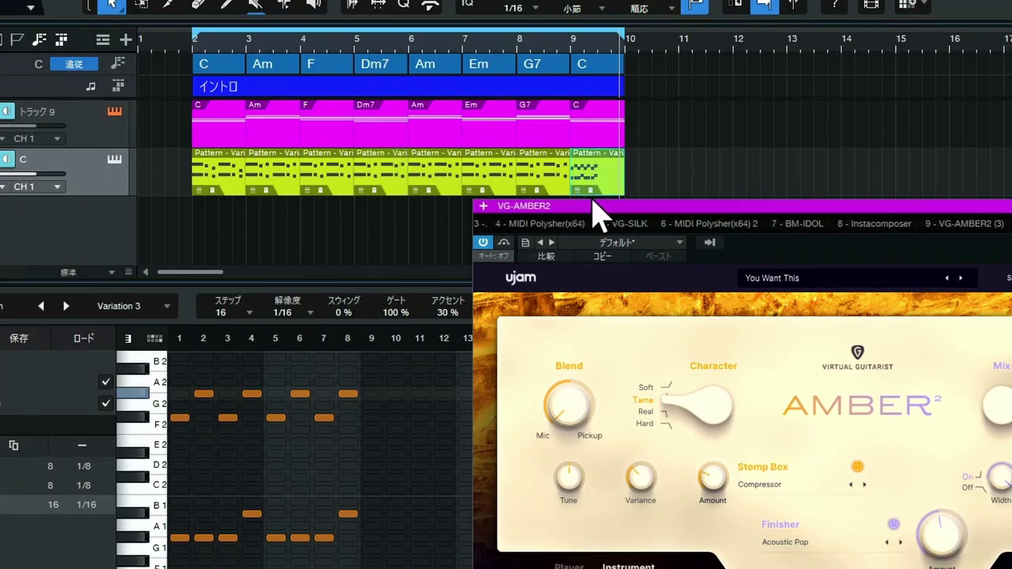
pyautogui.click(582, 191)
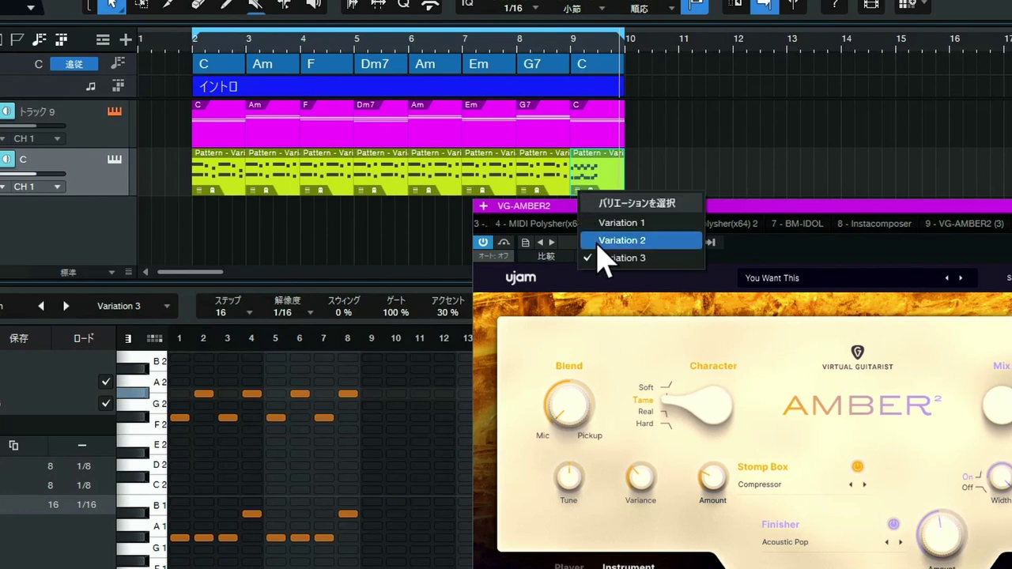
pyautogui.click(603, 167)
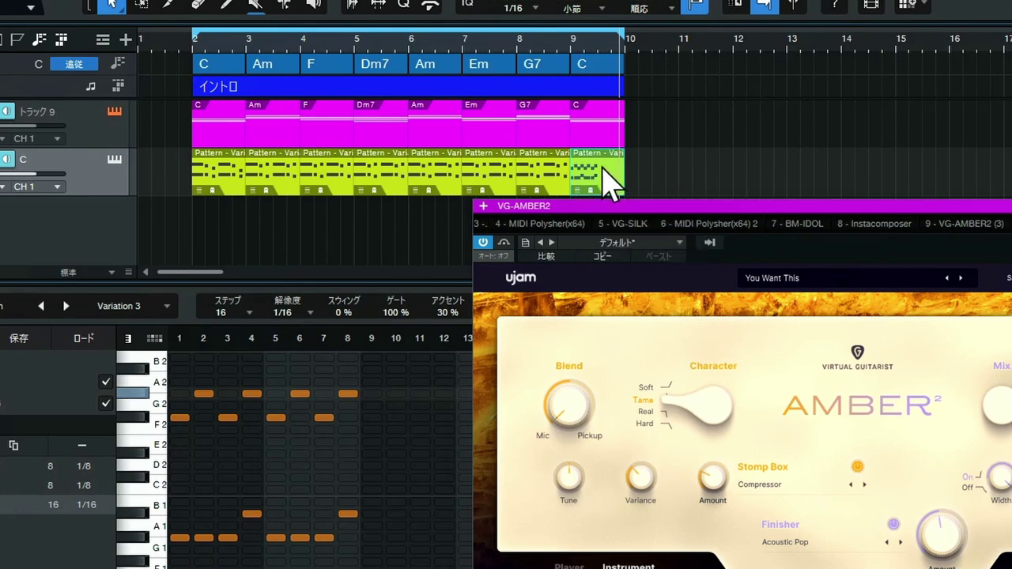
pyautogui.click(526, 190)
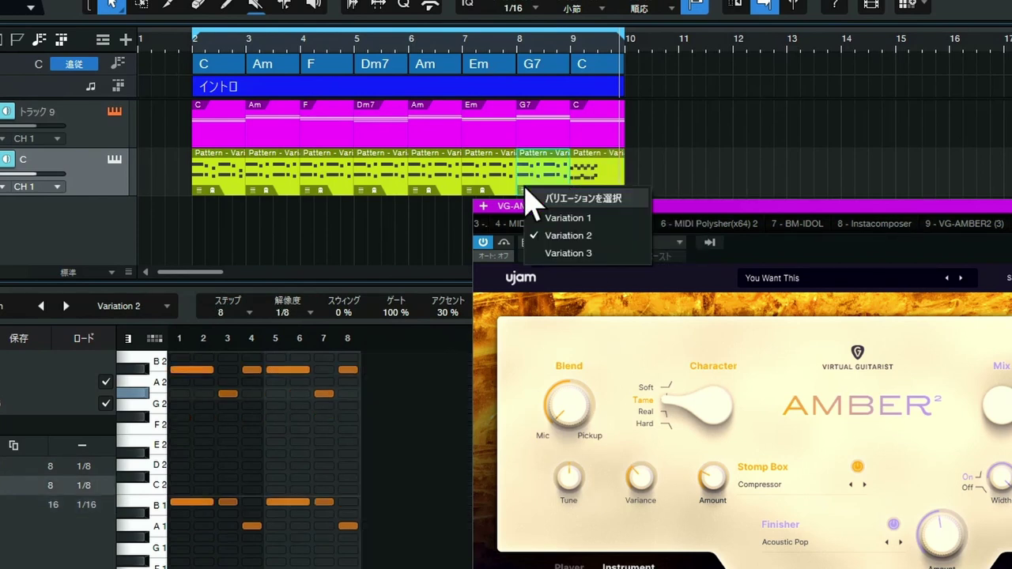
pyautogui.click(595, 178)
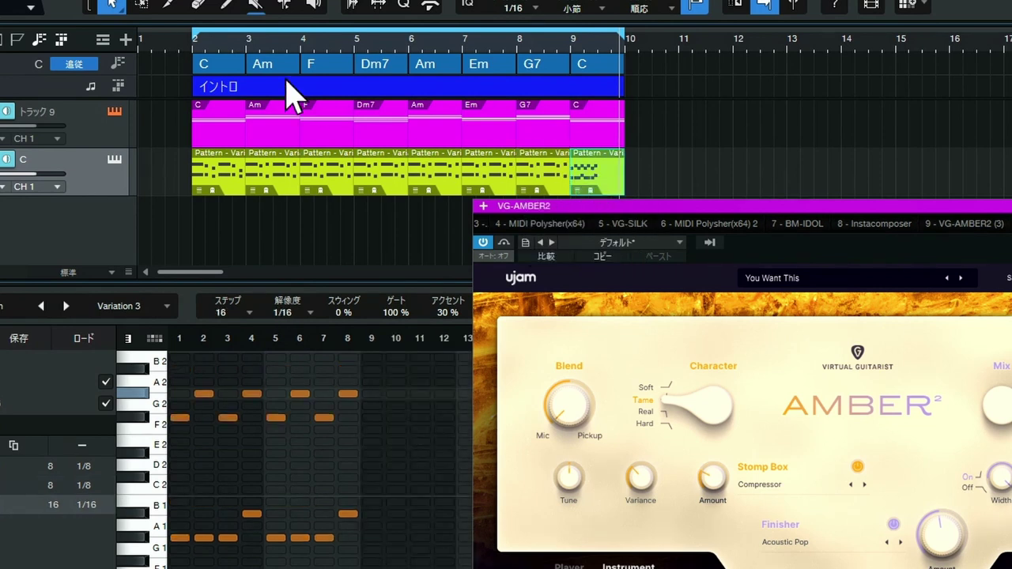
# - Switch the bar 5 pattern to Variation 3 and play the progression from bar 2
pyautogui.click(388, 187)
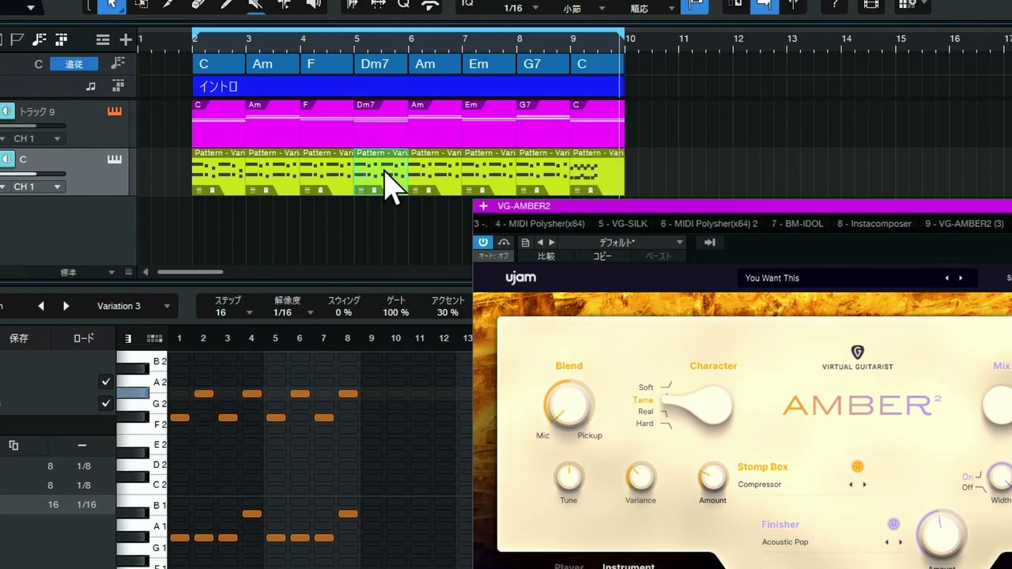
pyautogui.click(361, 191)
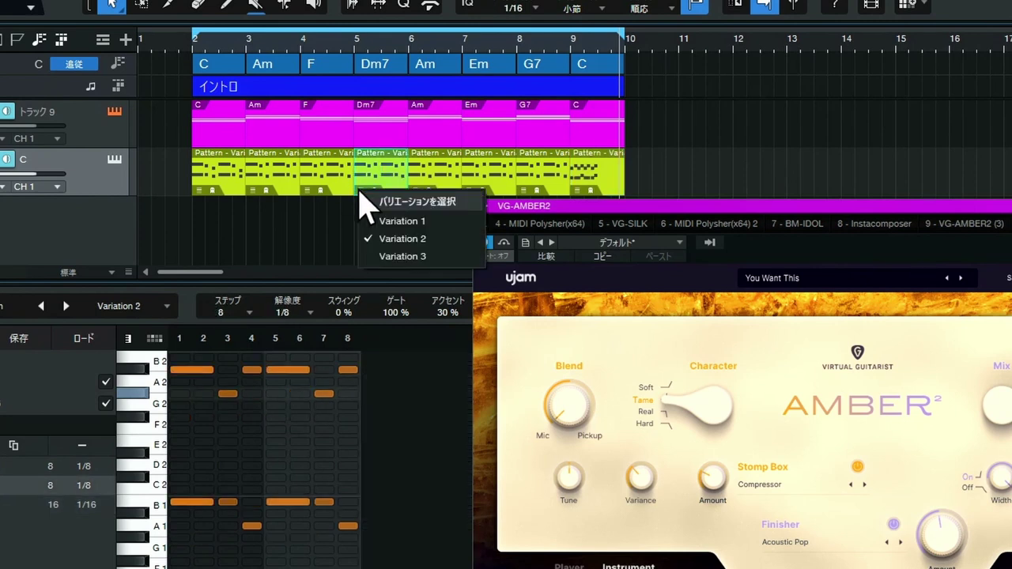
pyautogui.click(402, 256)
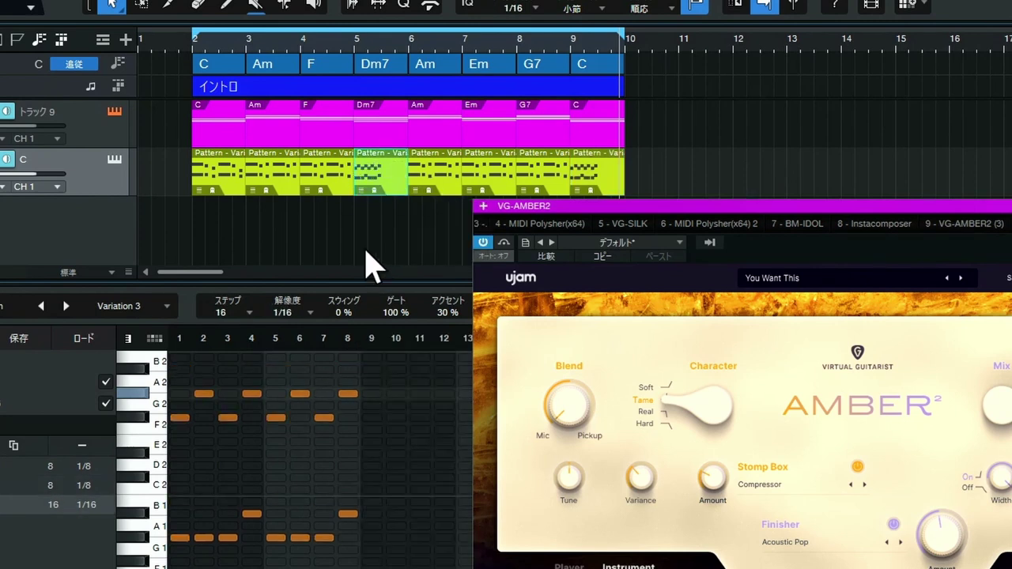
pyautogui.click(194, 49)
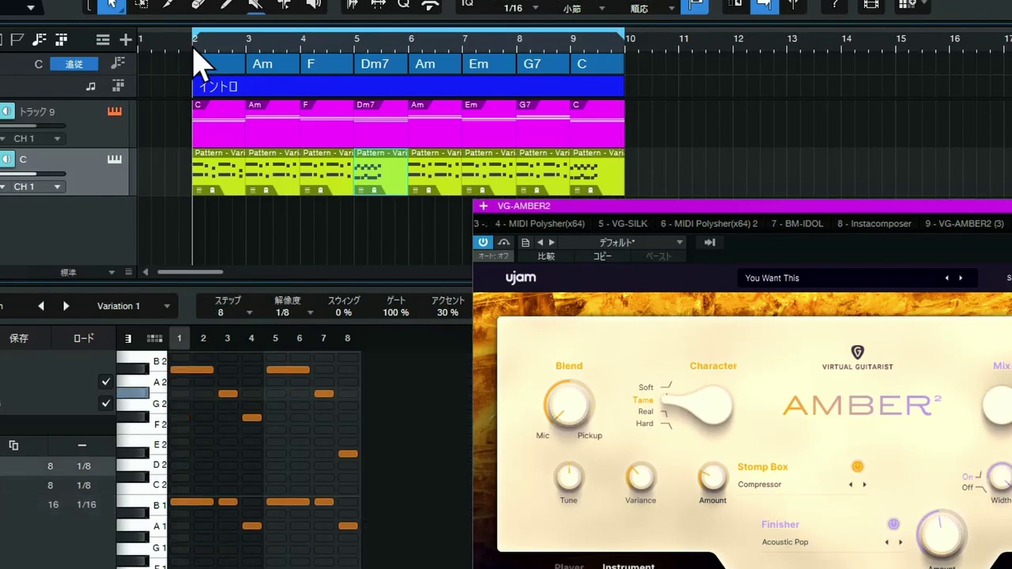
pyautogui.press('space')
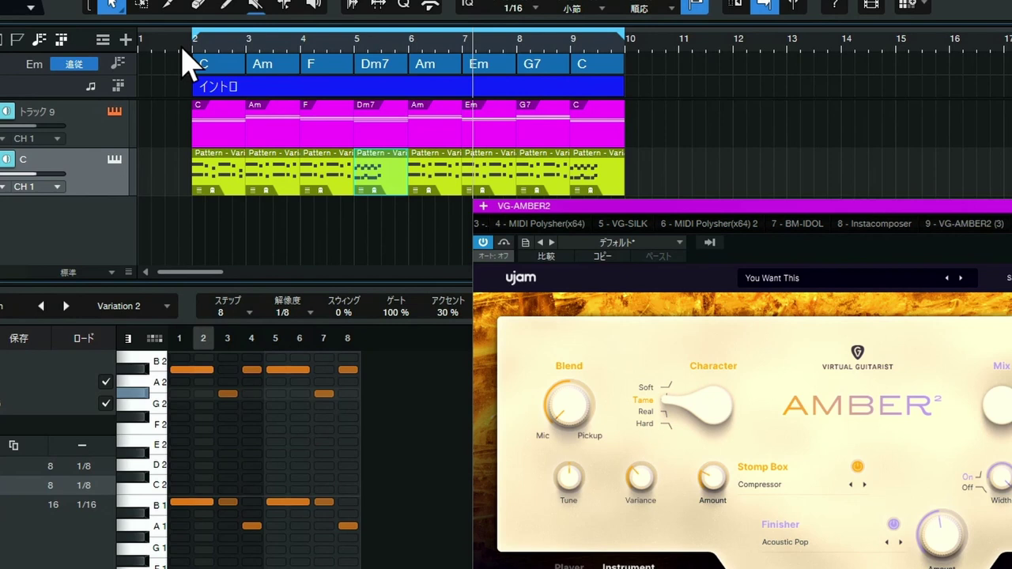
# - Assign Variation 3 to bar 7 and erase G#1 on steps 2 and 6, A#1 on 4 and 8, and G#2 on 2, 4 and 6
pyautogui.click(8, 509)
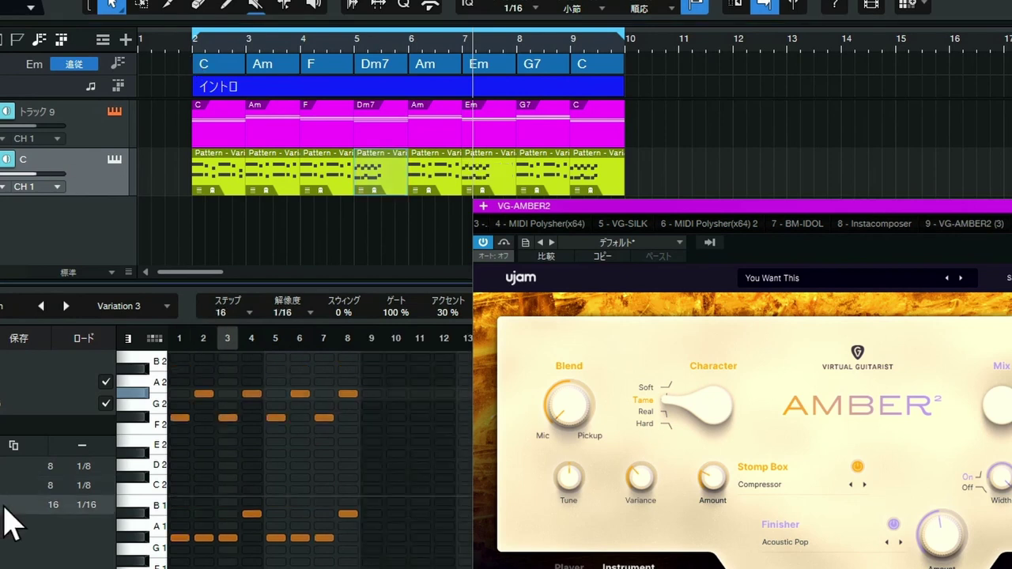
pyautogui.click(206, 537)
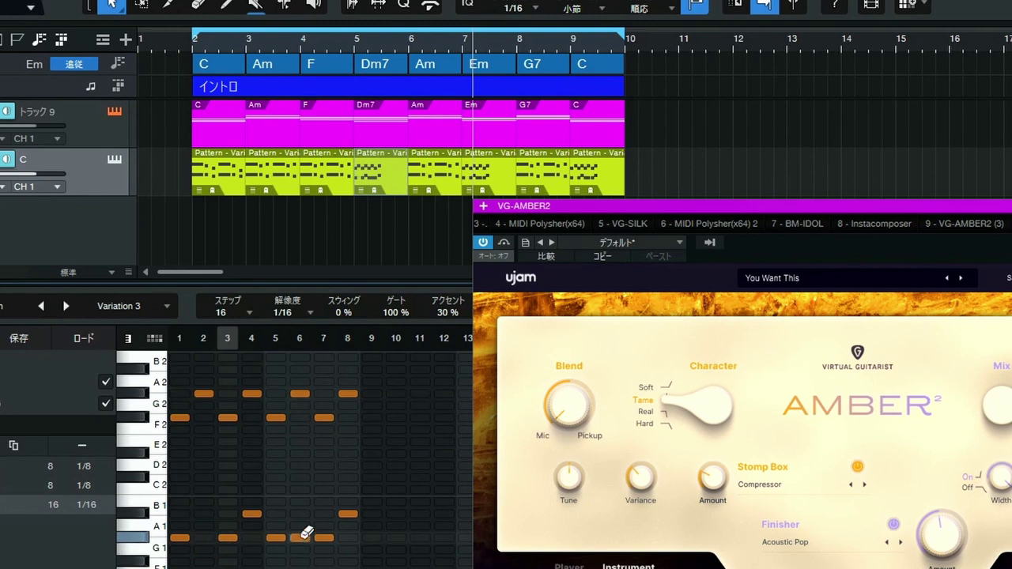
pyautogui.click(253, 514)
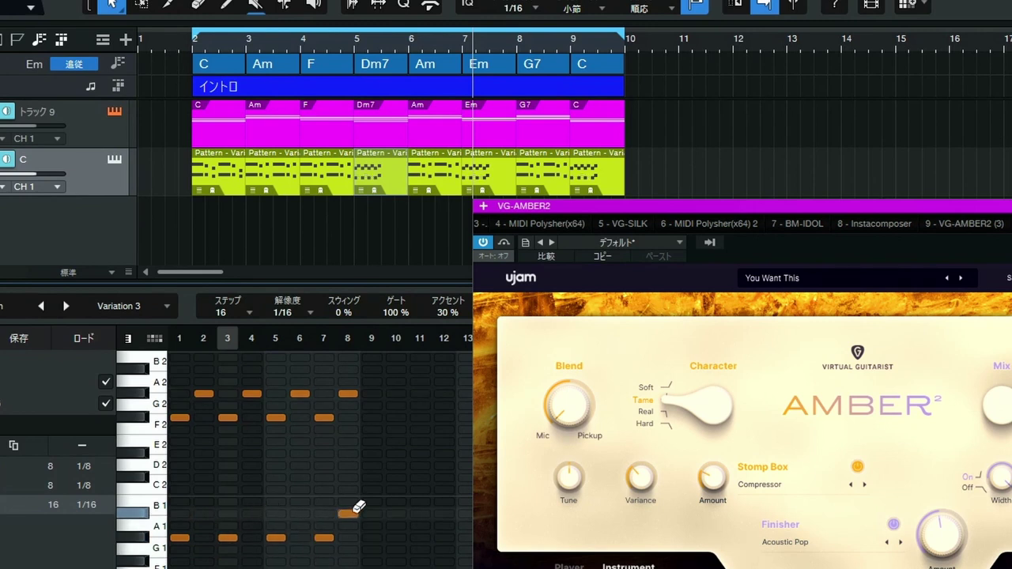
pyautogui.click(348, 513)
pyautogui.click(300, 394)
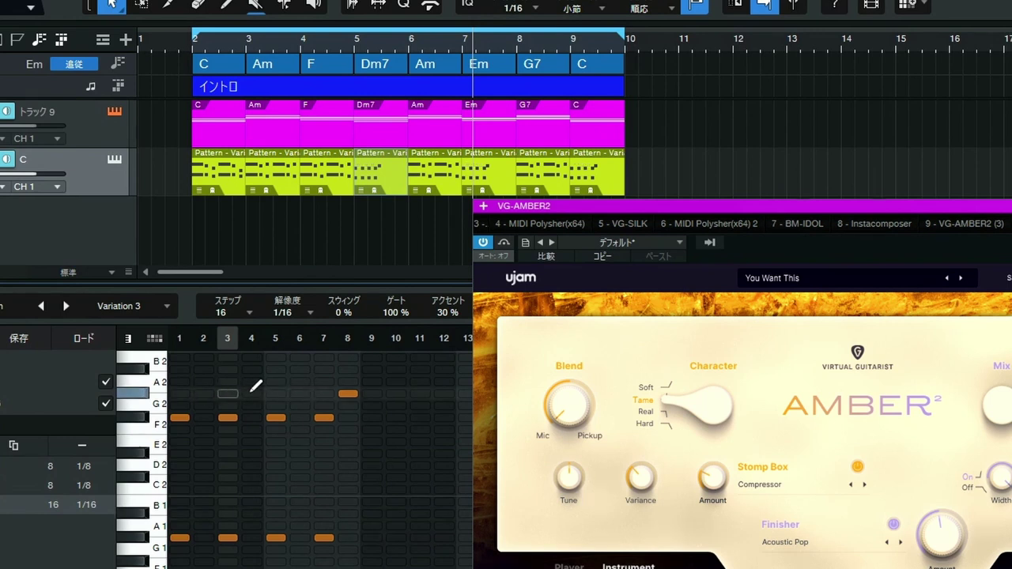
# - Add D#2 on steps 3 and 7 of Variation 3, erase G#2 on step 8, and play from bar 2
pyautogui.click(227, 453)
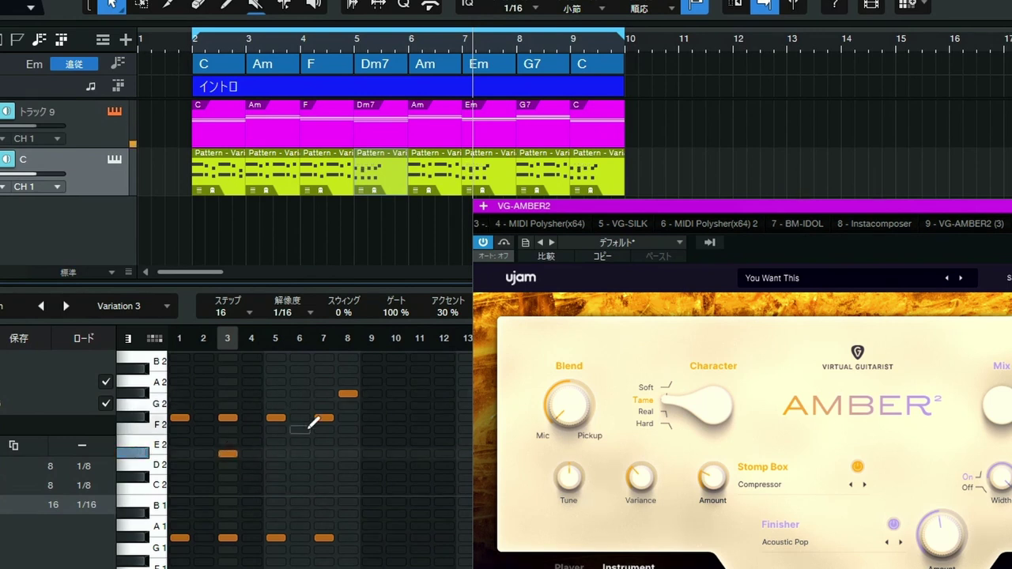
pyautogui.click(349, 393)
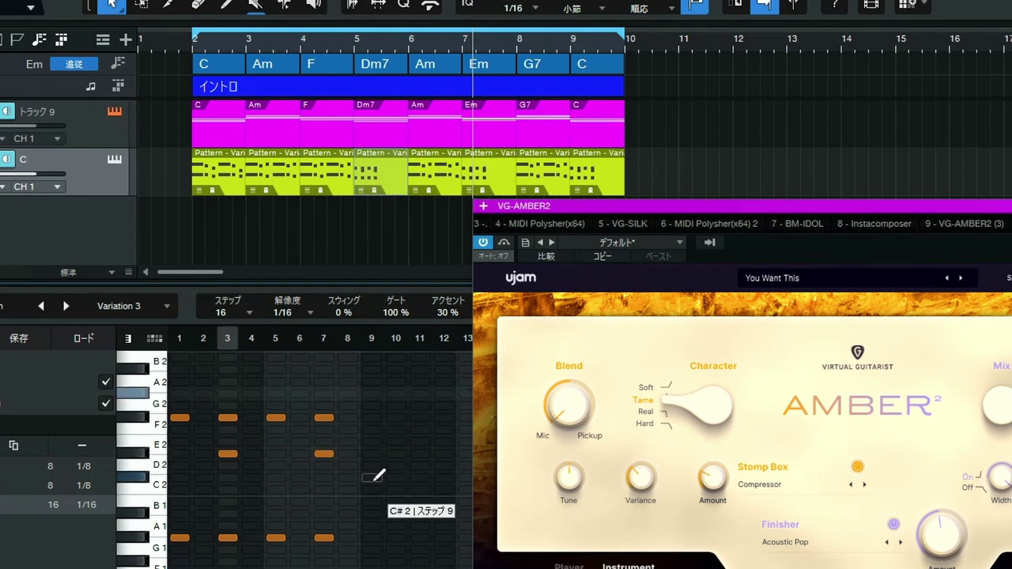
pyautogui.click(195, 46)
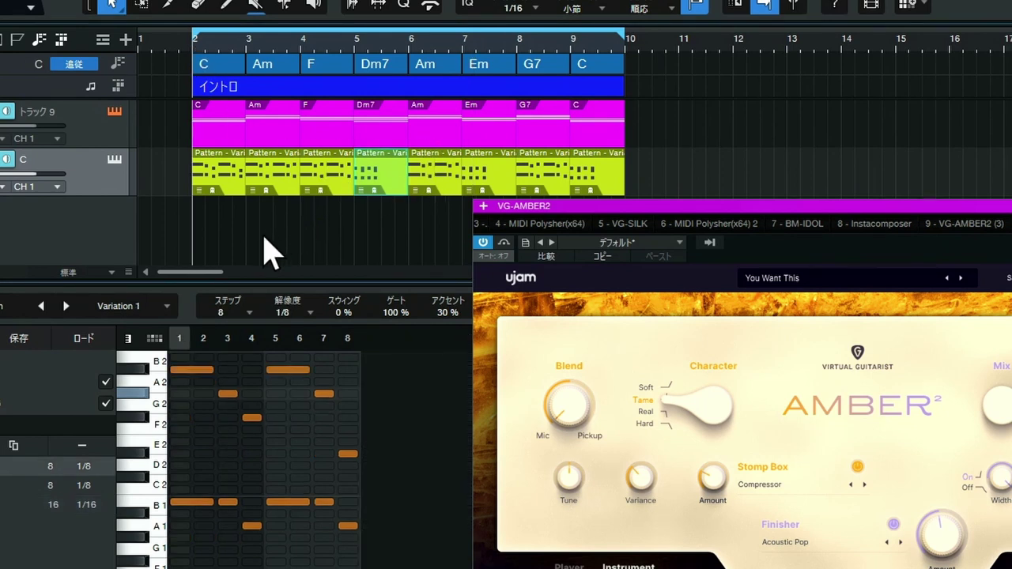
pyautogui.press('space')
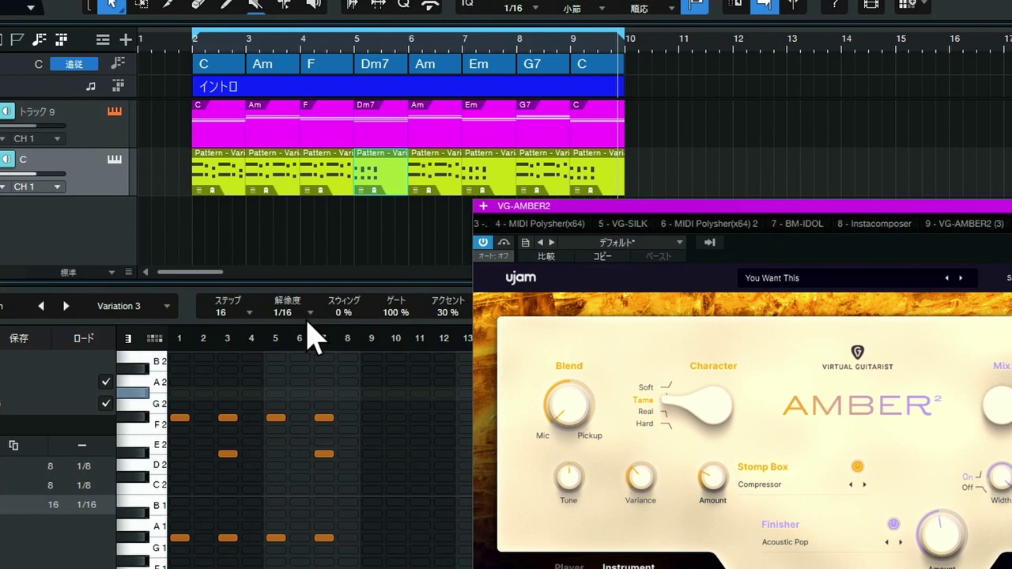
# - Set Variation 3 to 8 steps at 1/8 resolution and play it back
pyautogui.click(250, 313)
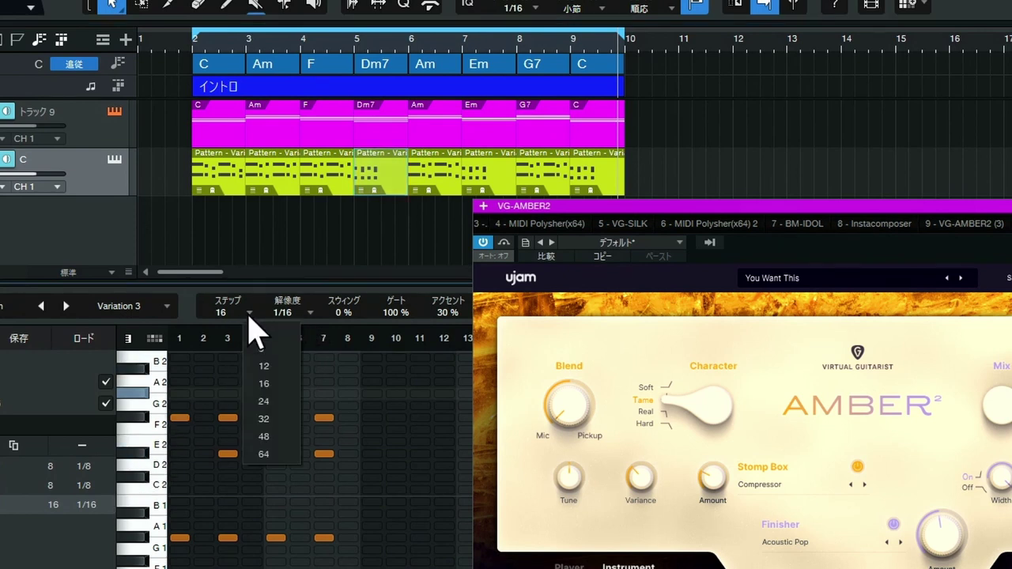
pyautogui.click(265, 349)
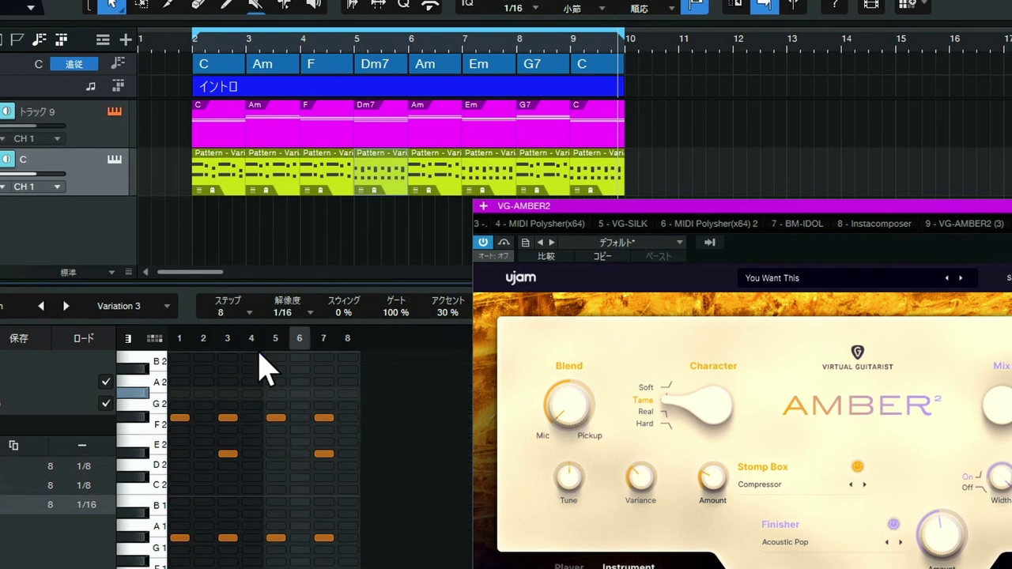
pyautogui.click(313, 317)
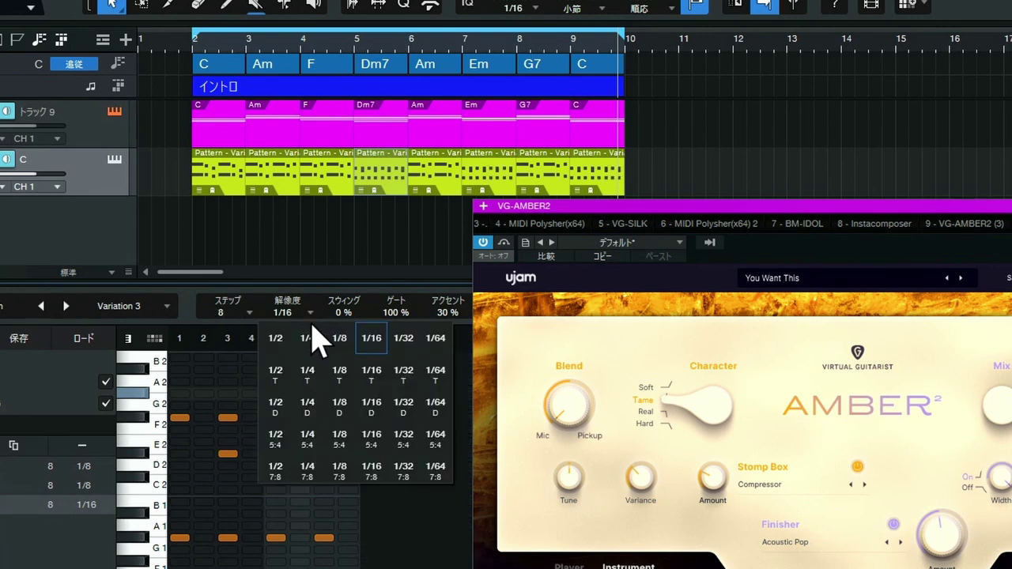
pyautogui.click(346, 338)
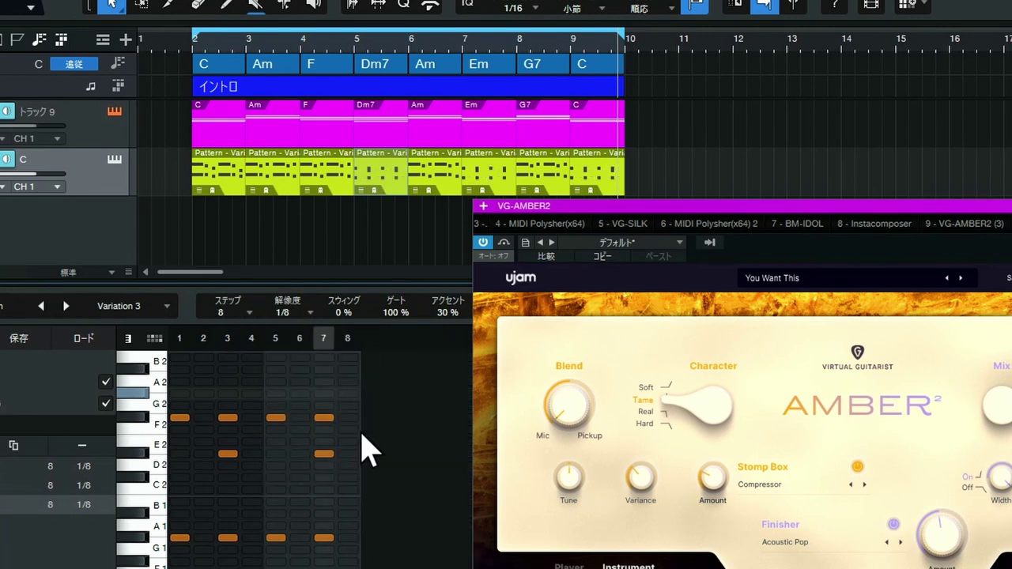
pyautogui.press('space')
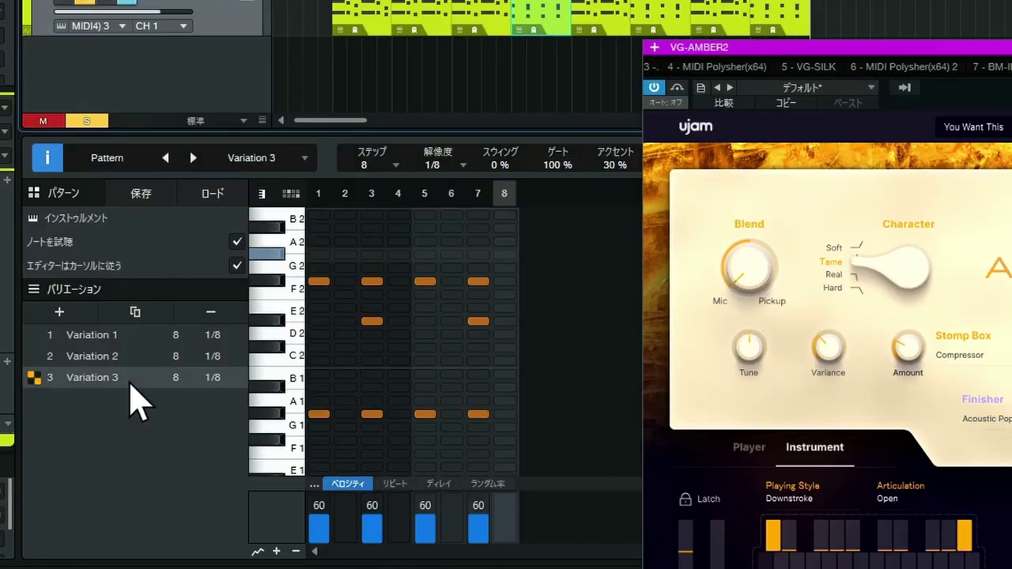
# - Duplicate Variation 3 of the pattern
pyautogui.doubleClick(12, 511)
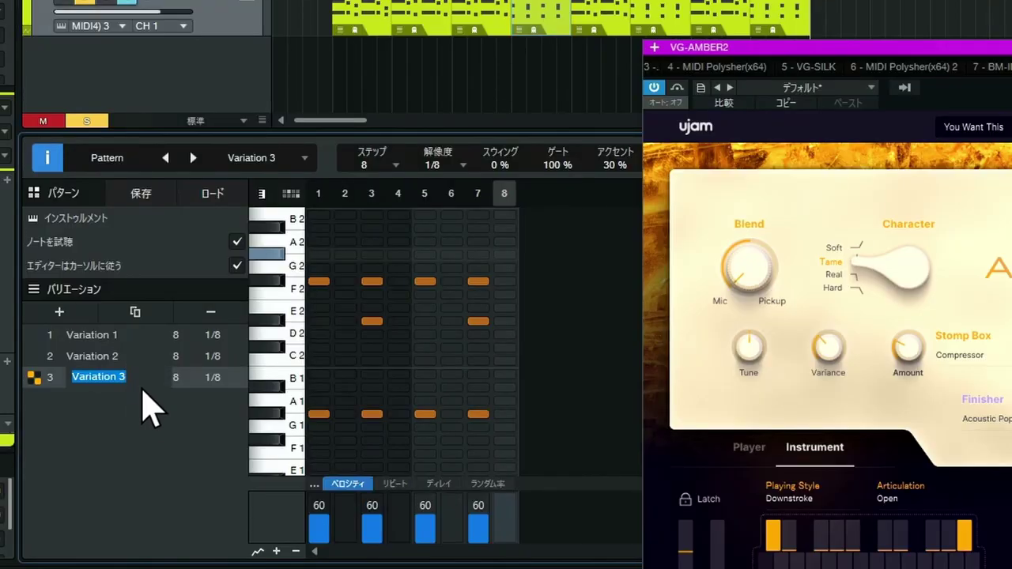
pyautogui.click(146, 407)
pyautogui.click(138, 315)
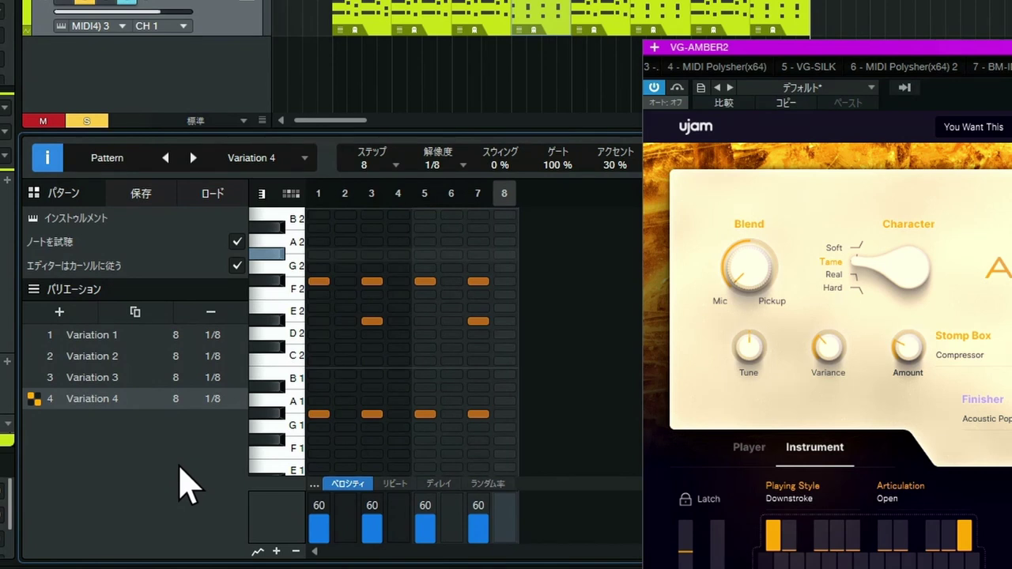
# - Add notes to Variation 4: G#1 and F#2 on steps 2 and 4, A#1 on steps 6 and 8, and F#2 on step 8
pyautogui.click(345, 414)
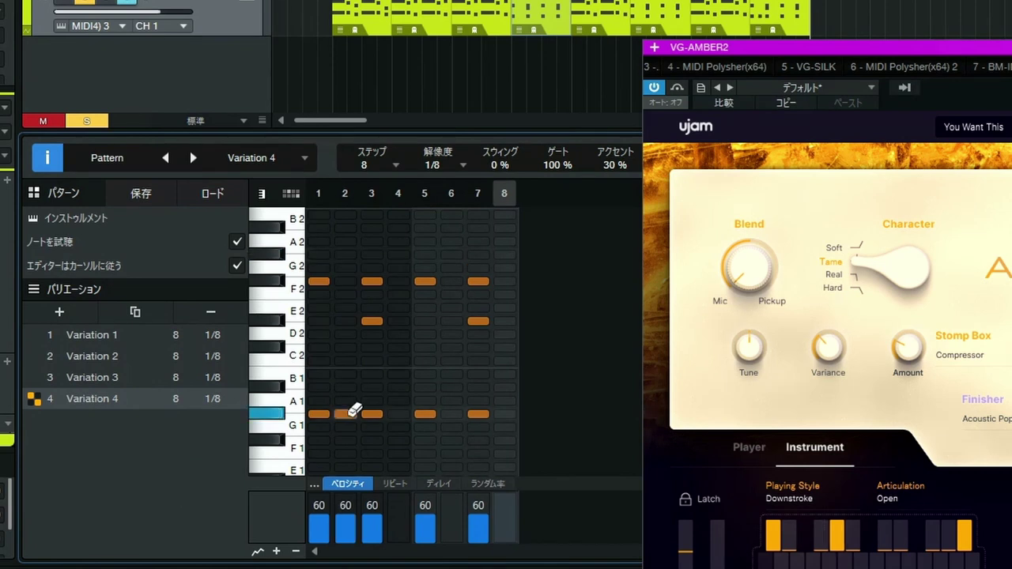
pyautogui.moveTo(344, 308); pyautogui.dragTo(356, 281)
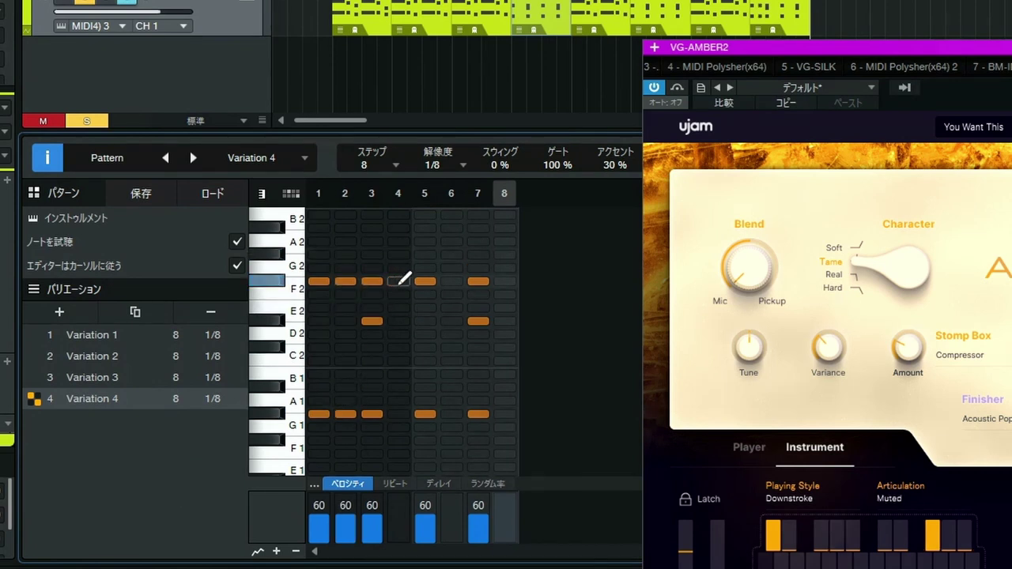
pyautogui.click(400, 281)
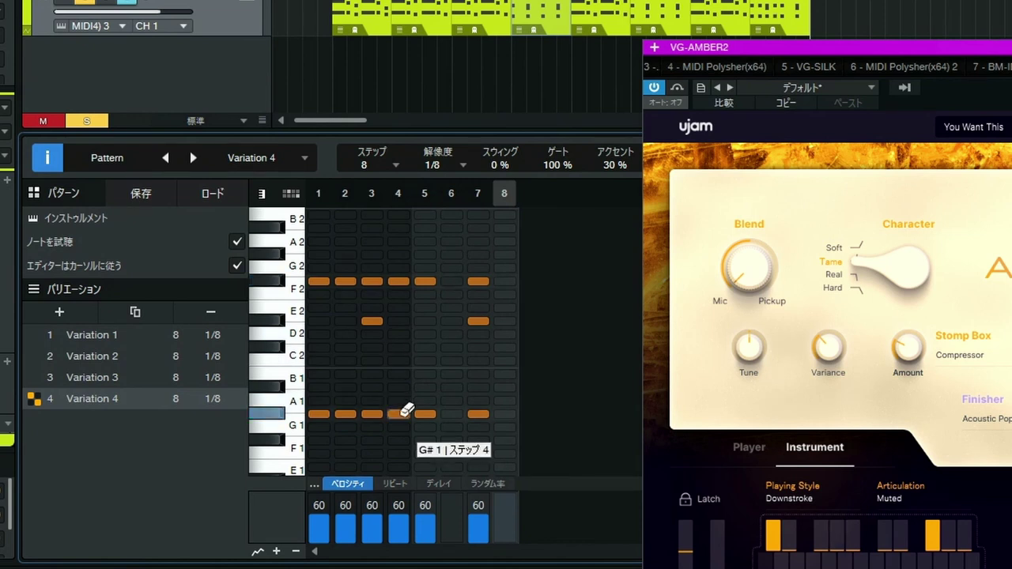
pyautogui.click(400, 413)
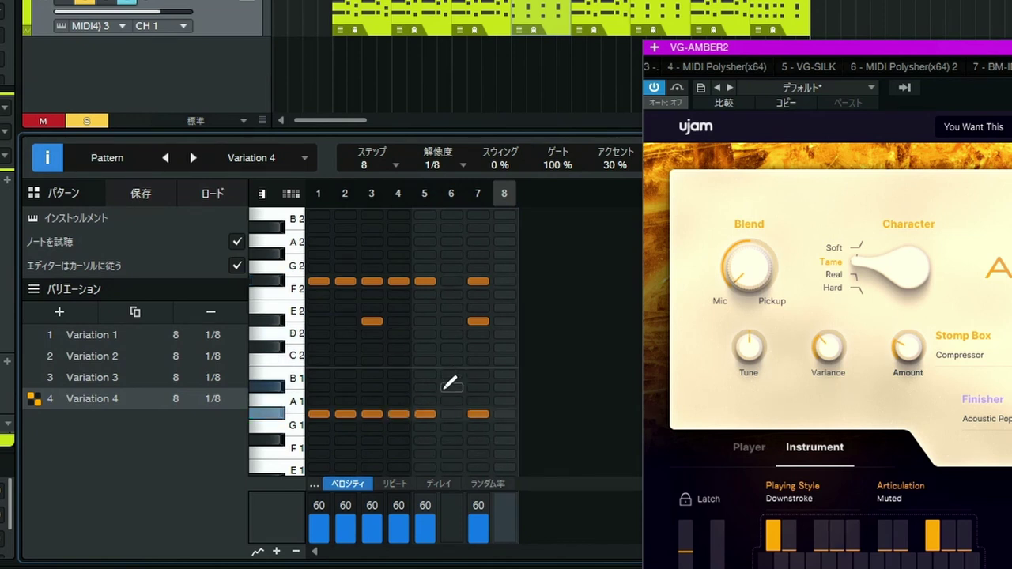
pyautogui.click(452, 388)
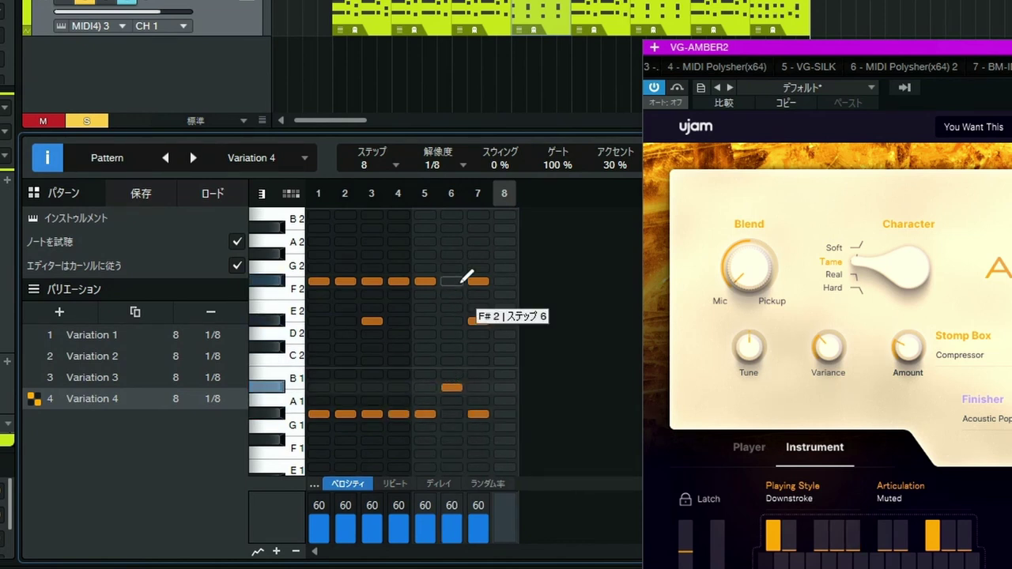
pyautogui.click(461, 281)
pyautogui.click(463, 280)
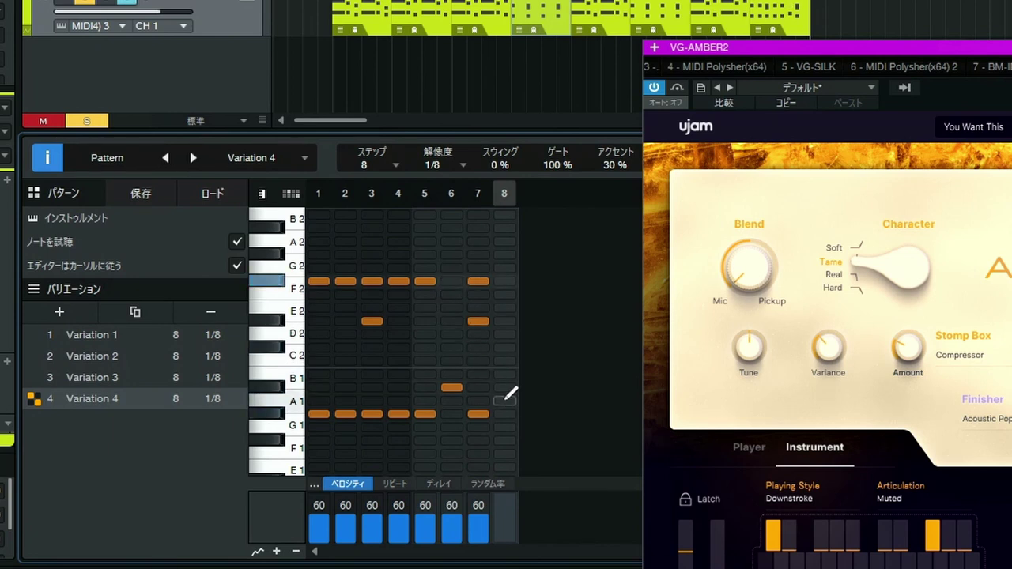
pyautogui.click(504, 387)
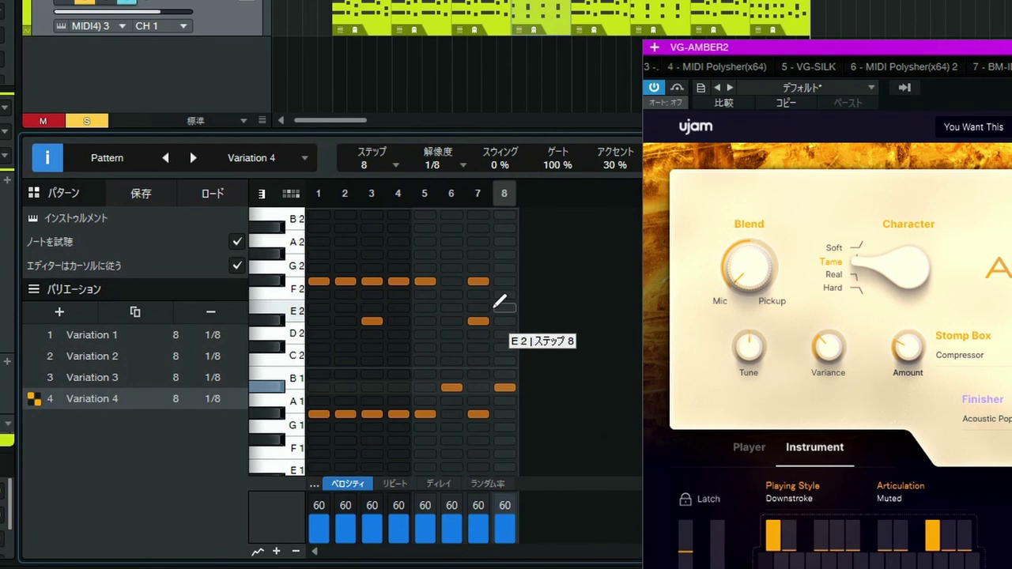
pyautogui.click(504, 280)
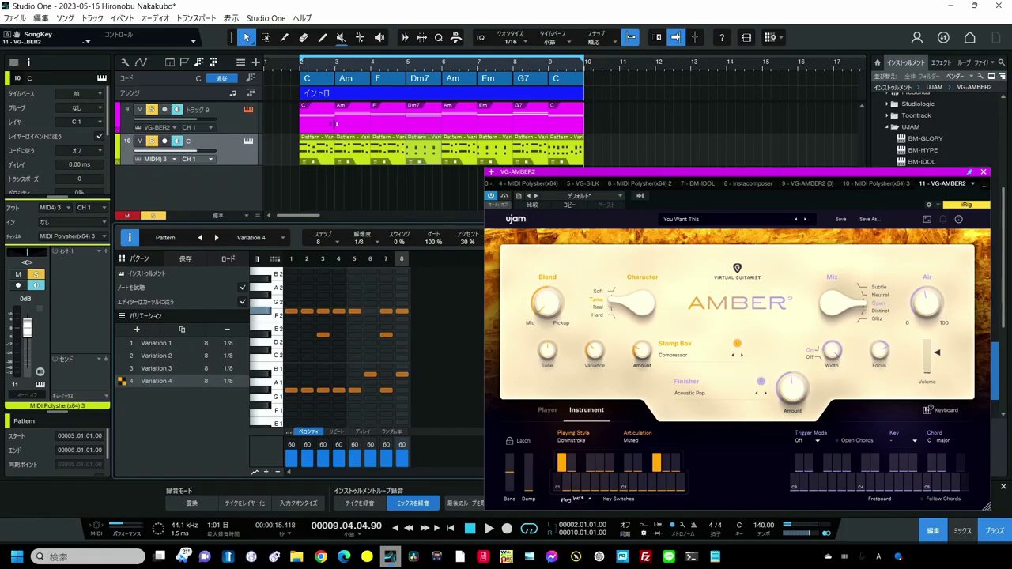
# - Assign Variation 4 to the bar 5 pattern and play the progression from bar 2
pyautogui.click(425, 158)
pyautogui.click(408, 161)
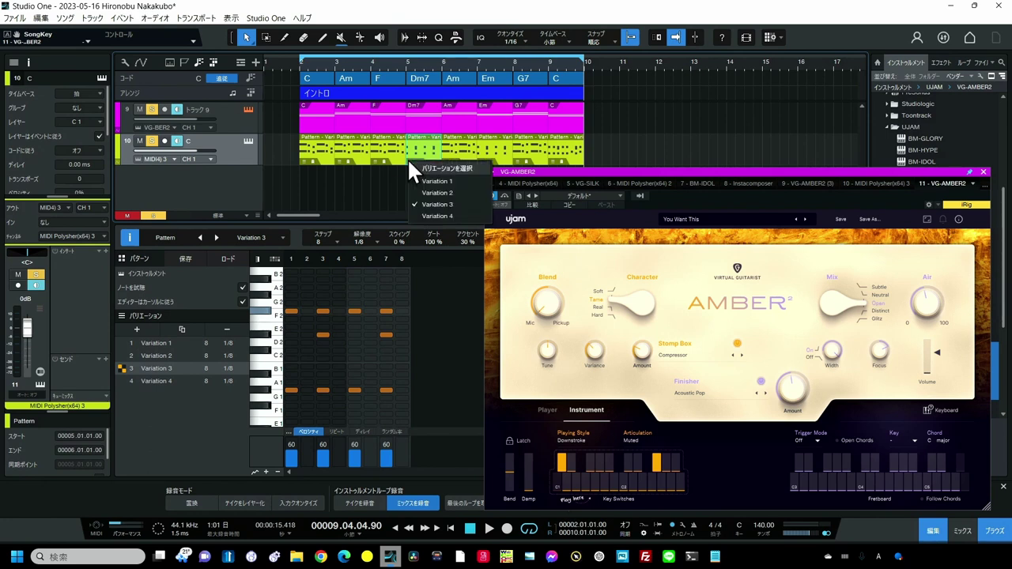
pyautogui.click(427, 216)
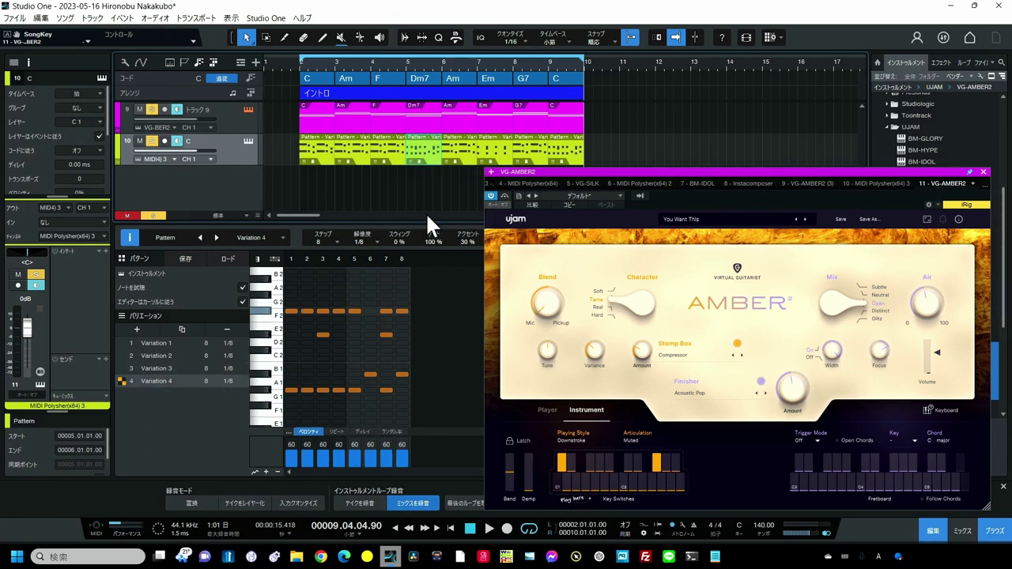
pyautogui.click(296, 64)
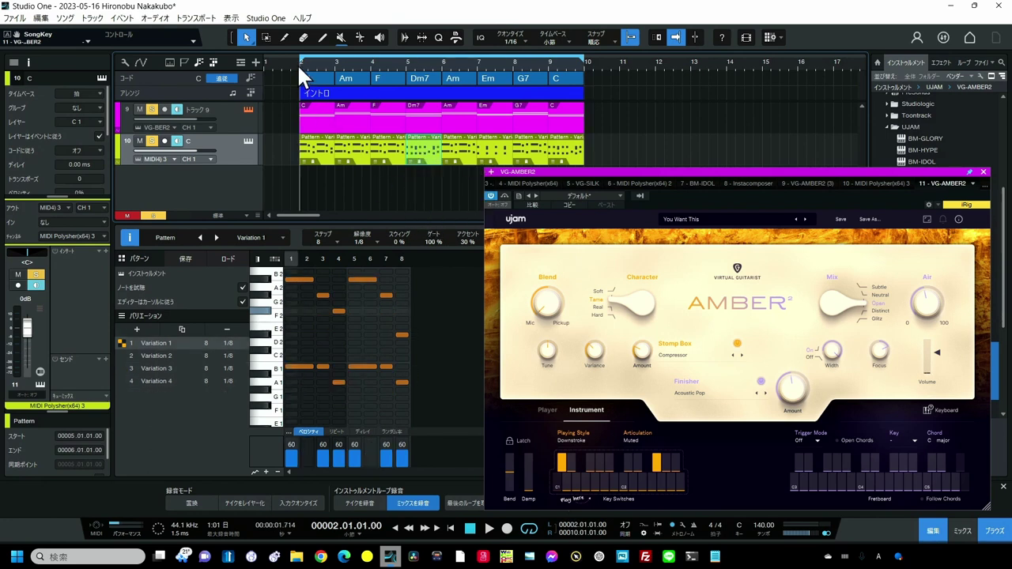
pyautogui.press('space')
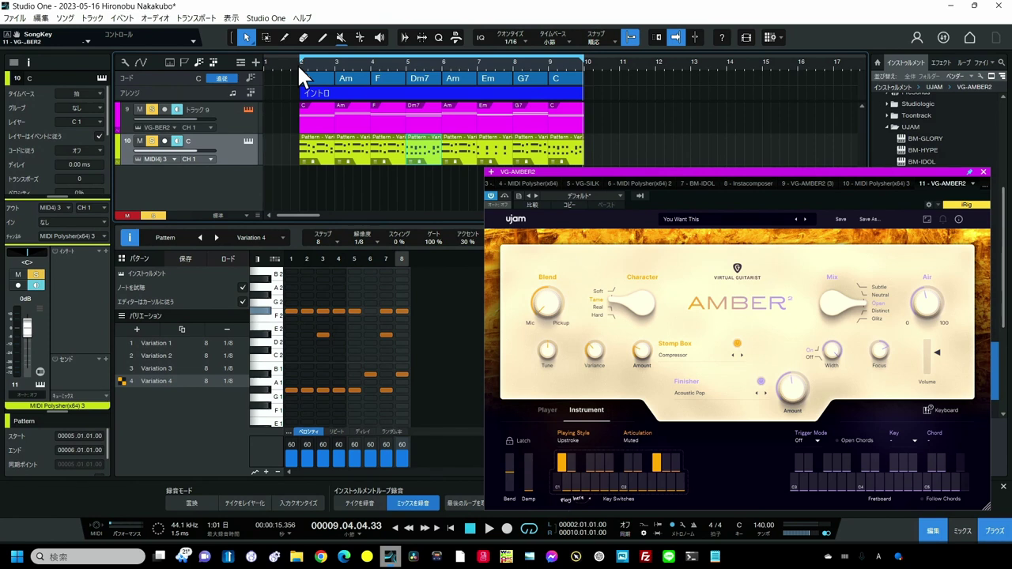
# - Switch VG-AMBER2 to its Player view and open the list of playing styles sorted by bpm
pyautogui.click(551, 408)
pyautogui.click(601, 441)
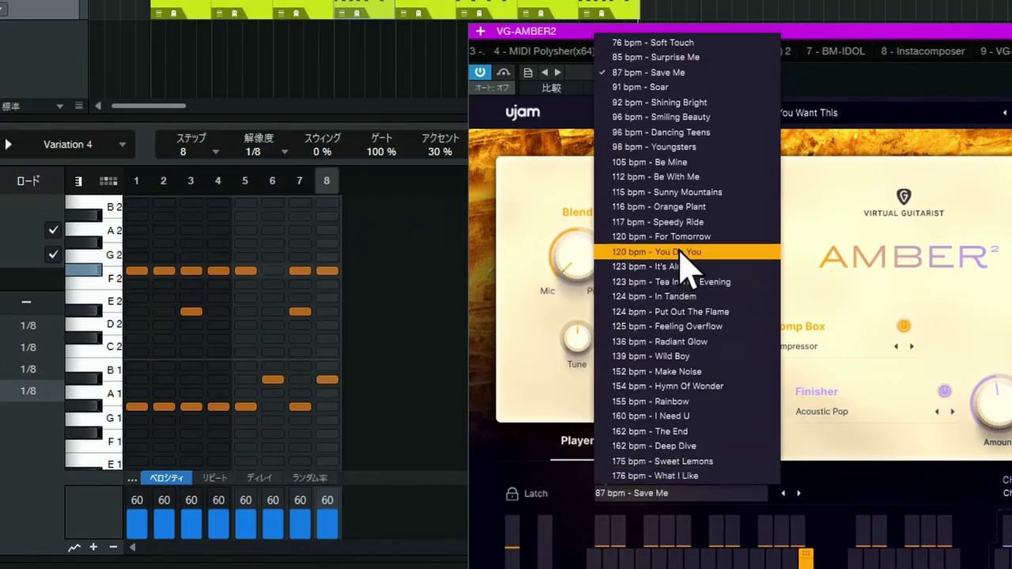